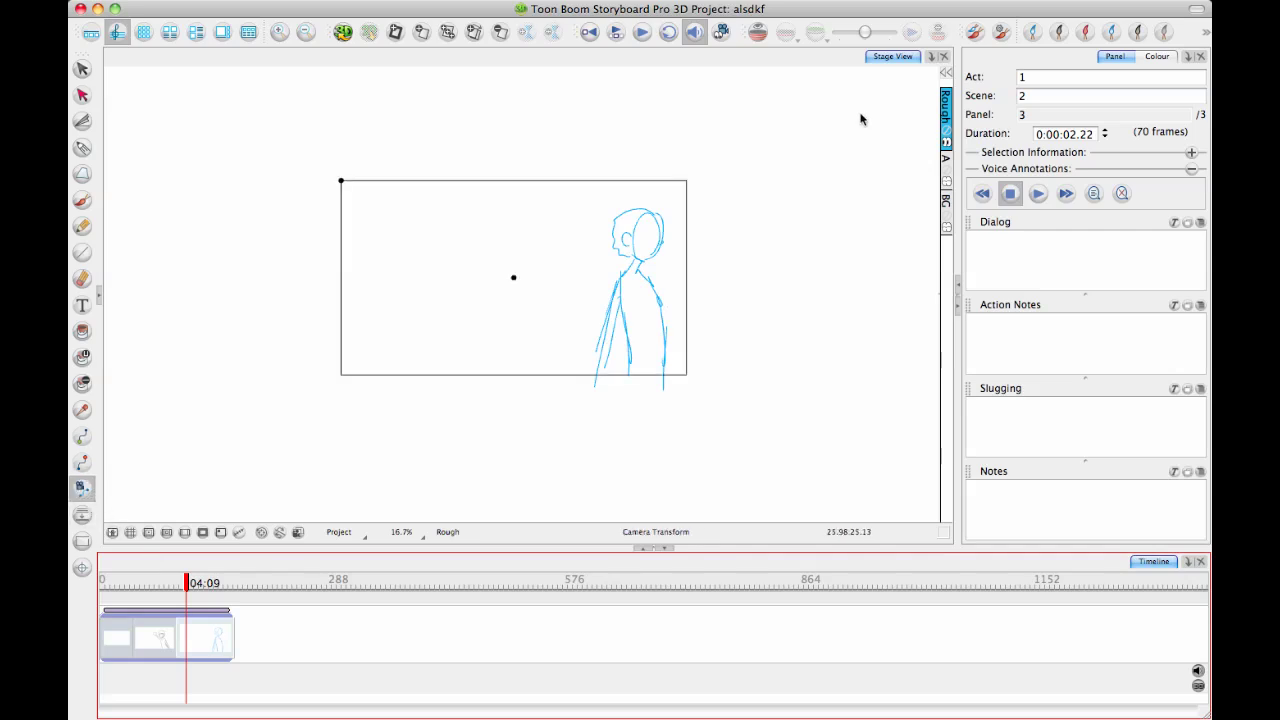
Step: Add the Tool Properties view to show the Camera Transform tool's options beside the stage
left_click(1187, 57)
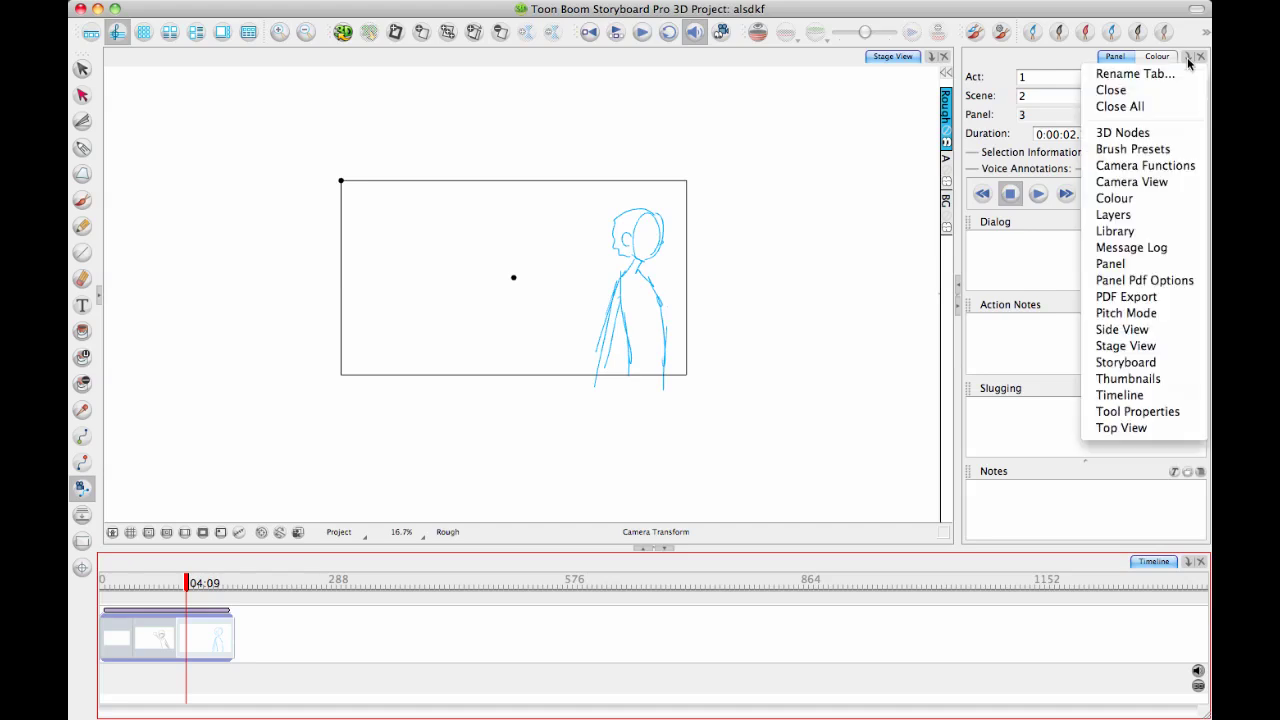
left_click(1137, 411)
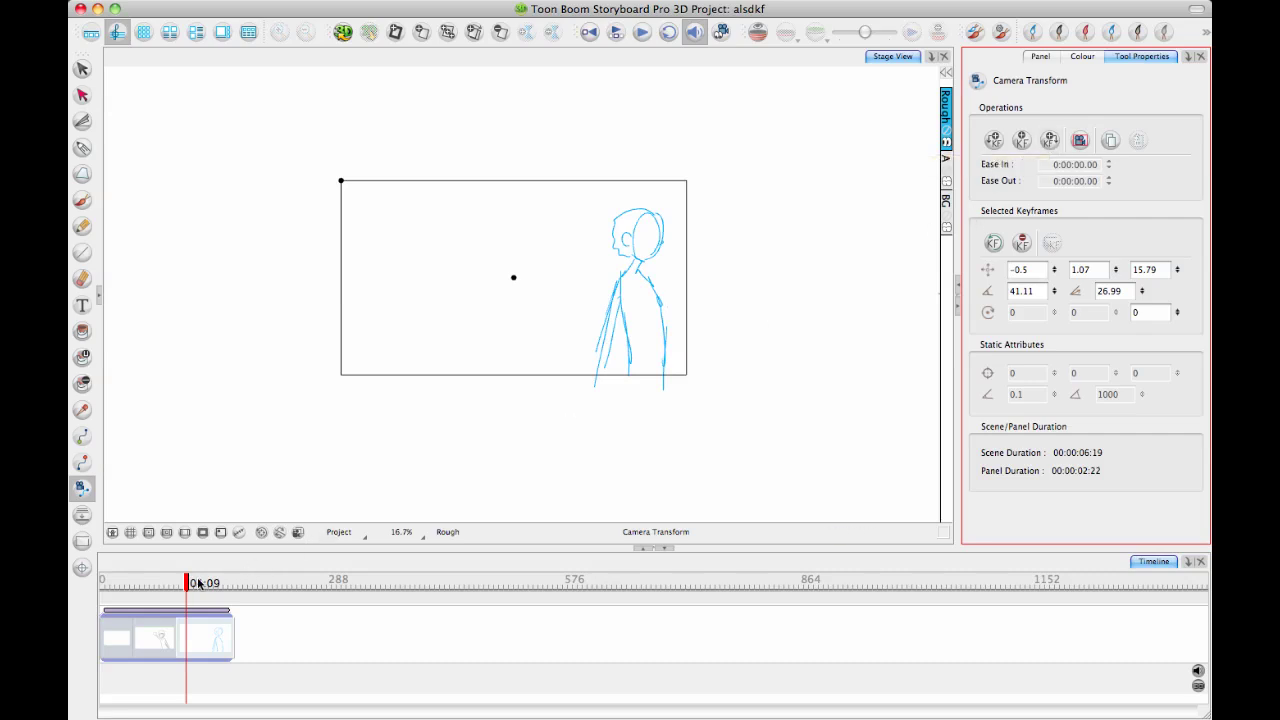
Step: Add two camera keyframes to the current panel and select the camera frame on the stage
mouse_move(184, 580)
left_mouse_down()
mouse_move(172, 582)
mouse_move(198, 582)
mouse_move(171, 582)
mouse_move(186, 582)
left_mouse_up()
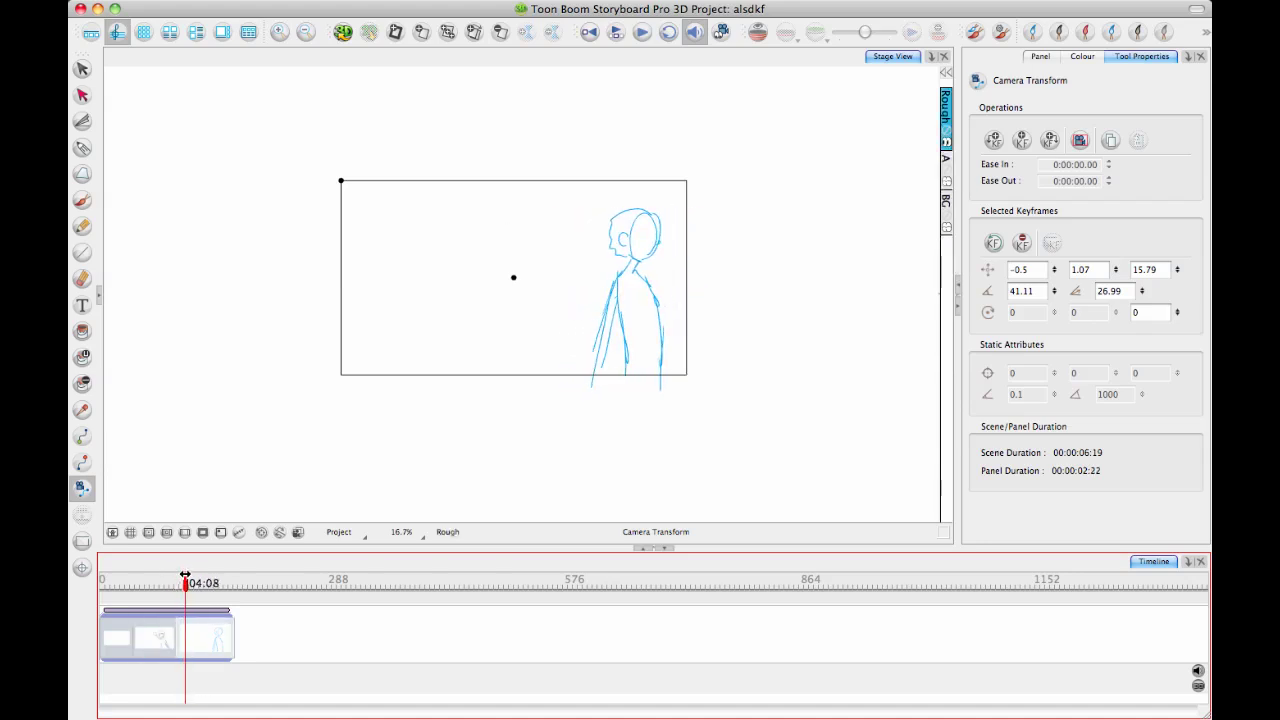
left_click(1024, 137)
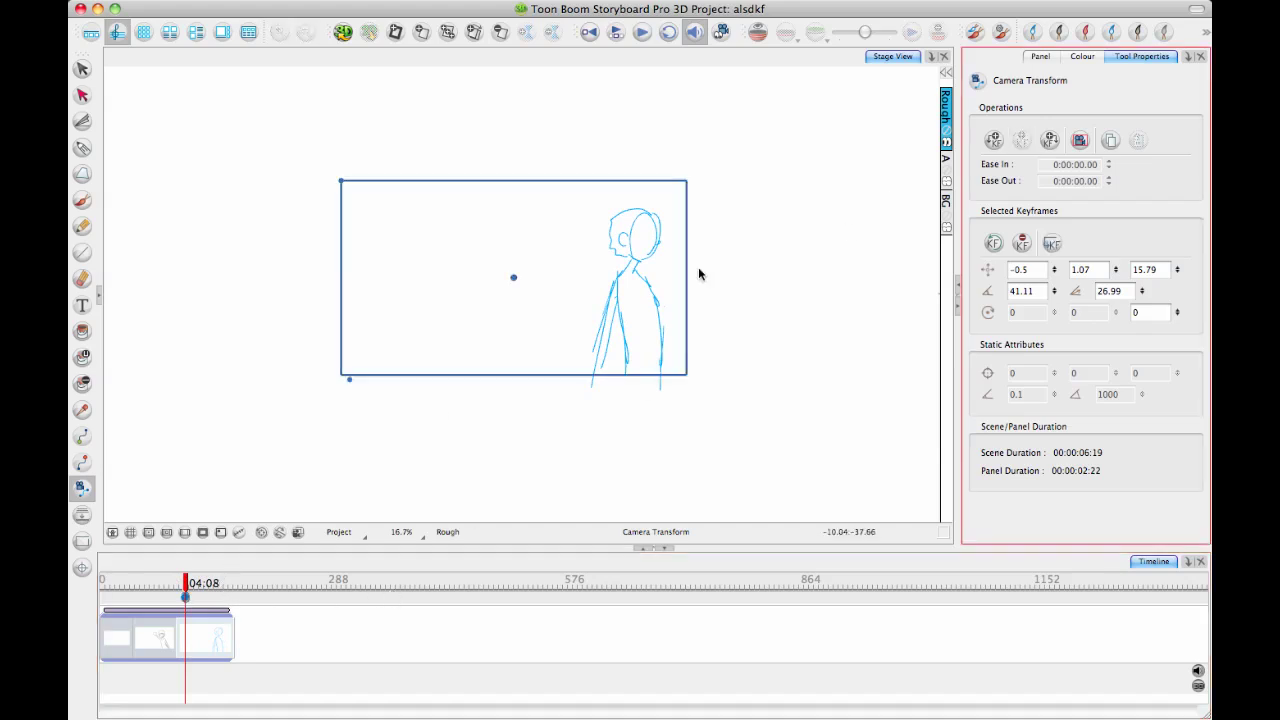
left_click(1050, 140)
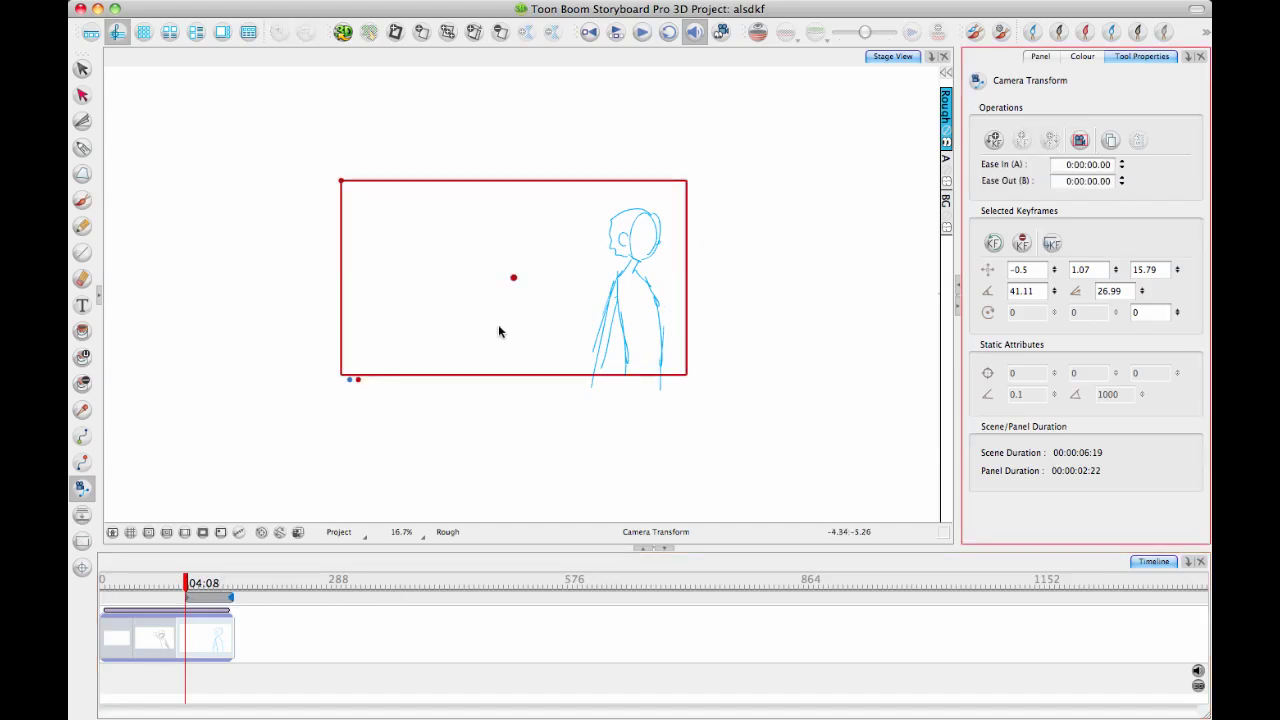
left_click(348, 383)
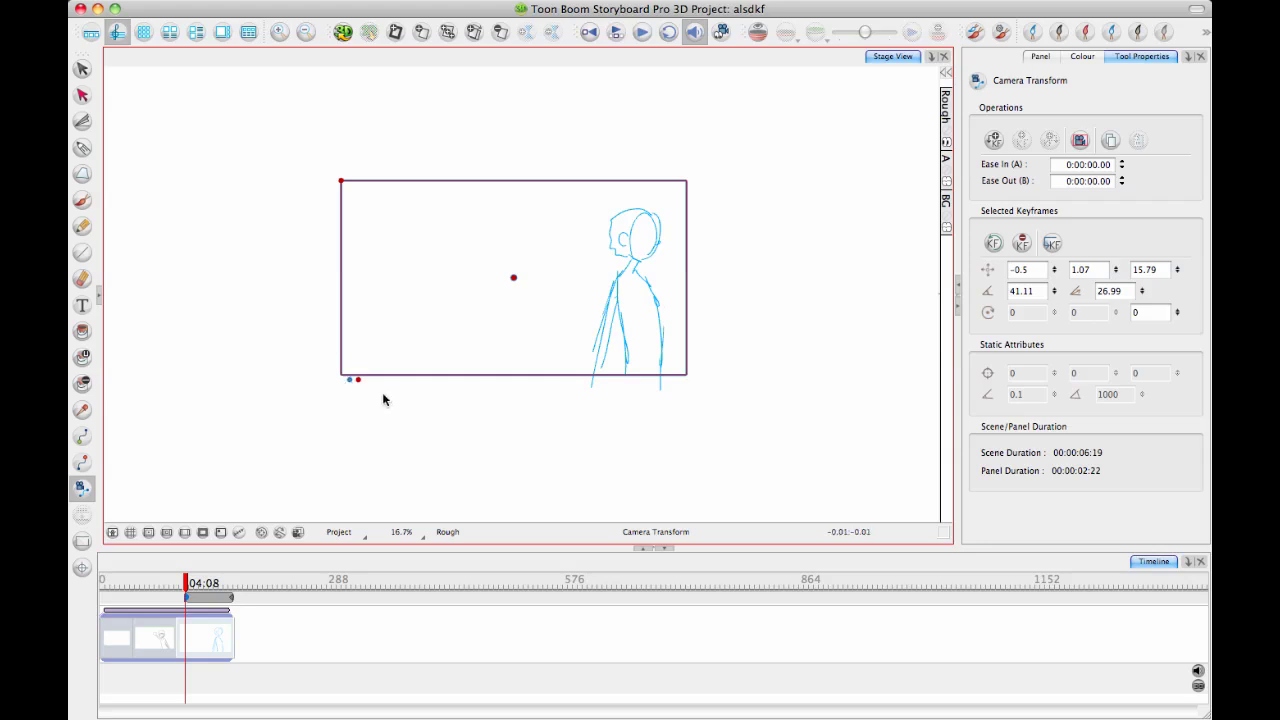
left_click(362, 380)
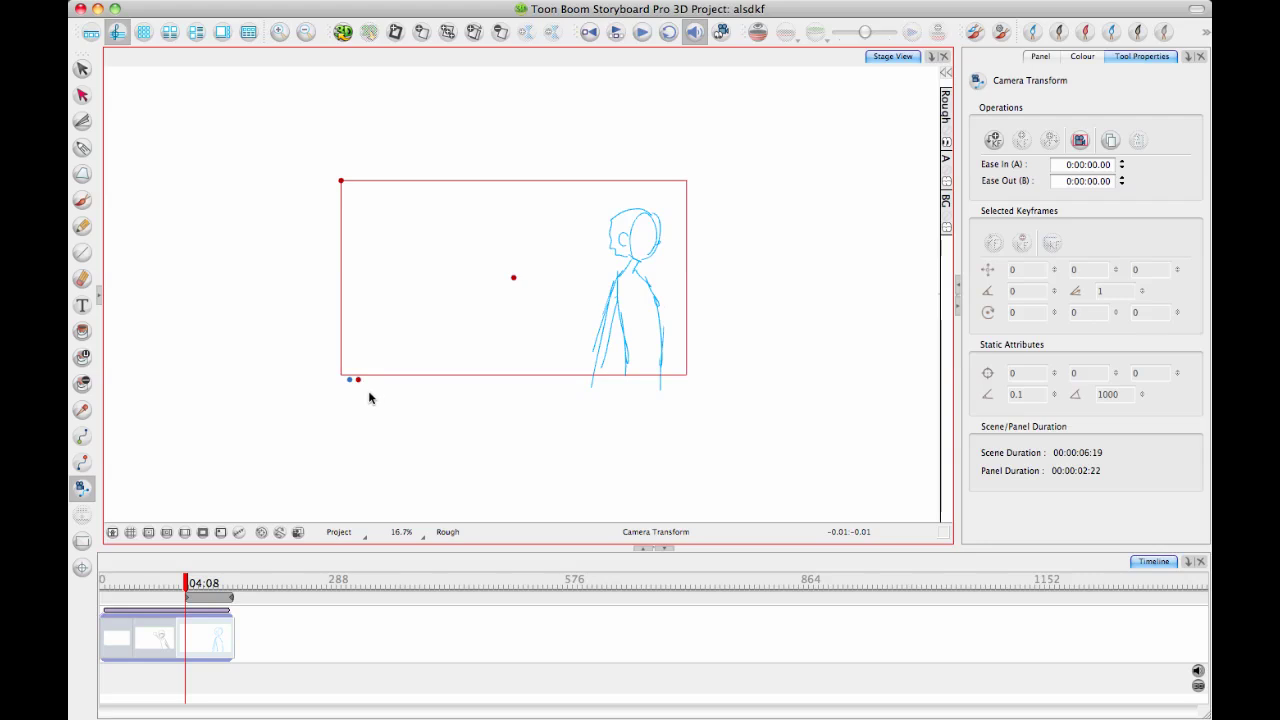
Step: Drag the end-keyframe camera frame right, then nudge it three steps further right to pan toward the figure
mouse_move(358, 382)
left_mouse_down()
mouse_move(464, 386)
mouse_move(358, 382)
left_mouse_up()
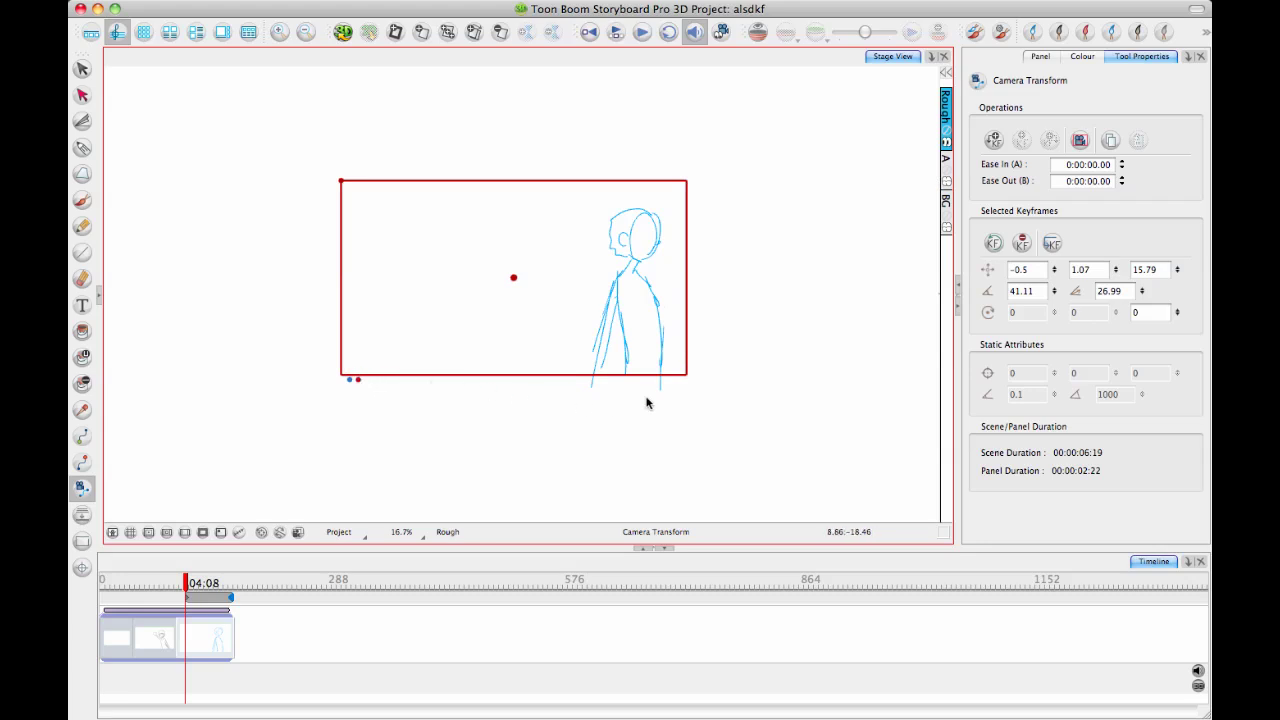
key("Right")
key("Right")
key("Right")
key("Right")
key("Right")
key("Right")
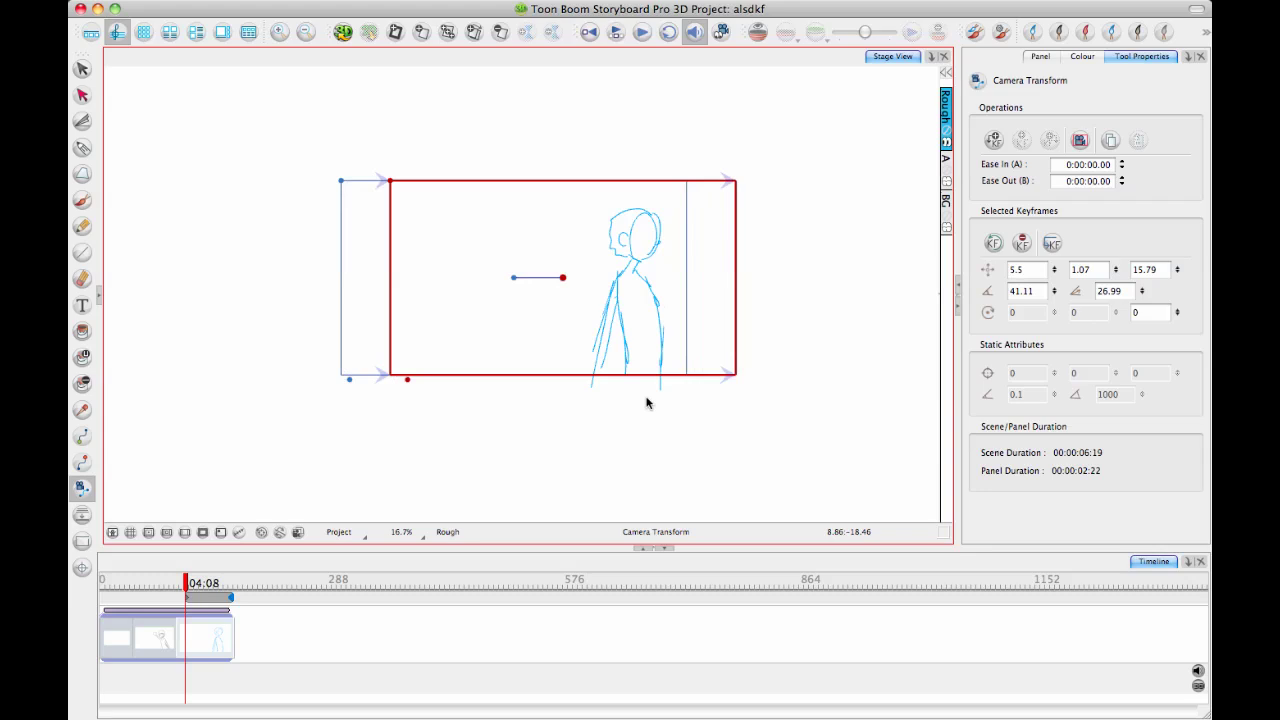
key("Right")
key("Right")
key("Right")
key("Right")
key("Right")
key("Right")
key("Right")
key("Right")
key("Right")
key("Right")
key("Right")
key("Right")
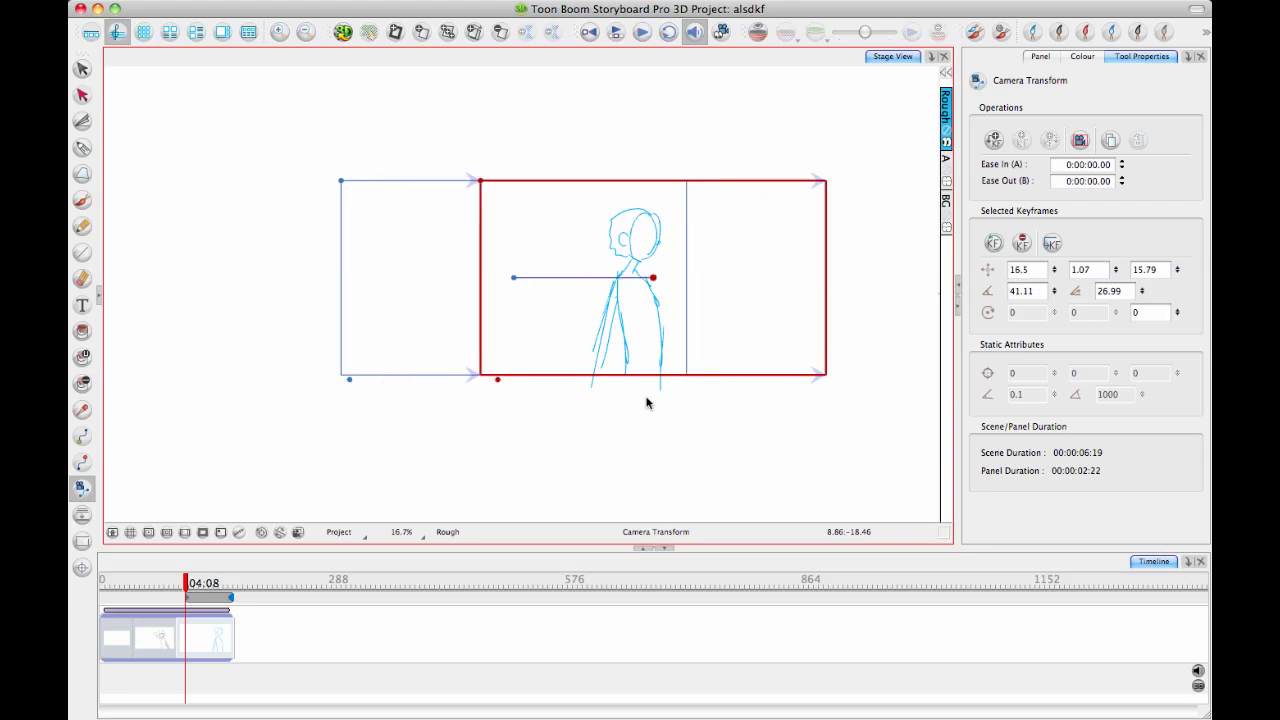
key("Right")
key("Right")
key("Right")
key("Right")
key("Right")
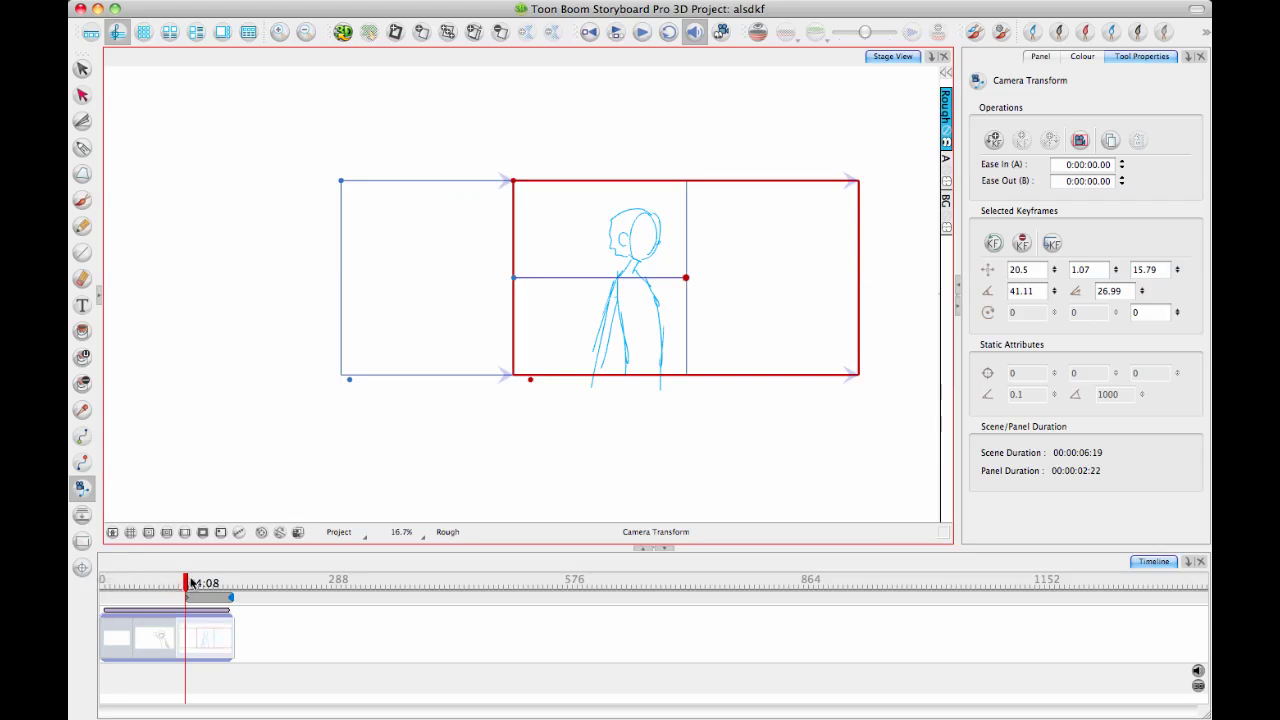
Step: Scrub back and forth to preview the camera pan, then look at the previous panel's drawing
mouse_move(186, 580)
left_mouse_down()
mouse_move(231, 583)
mouse_move(203, 583)
left_mouse_up()
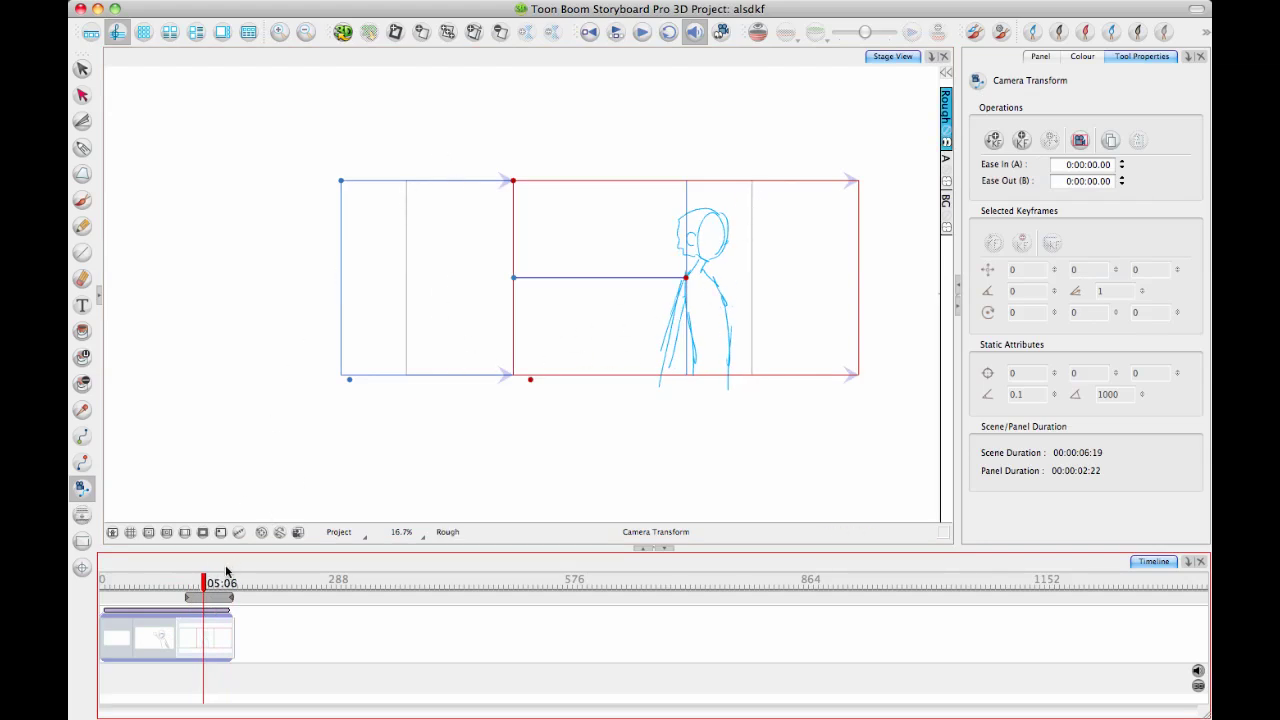
mouse_move(203, 583)
left_mouse_down()
mouse_move(234, 583)
mouse_move(186, 583)
left_mouse_up()
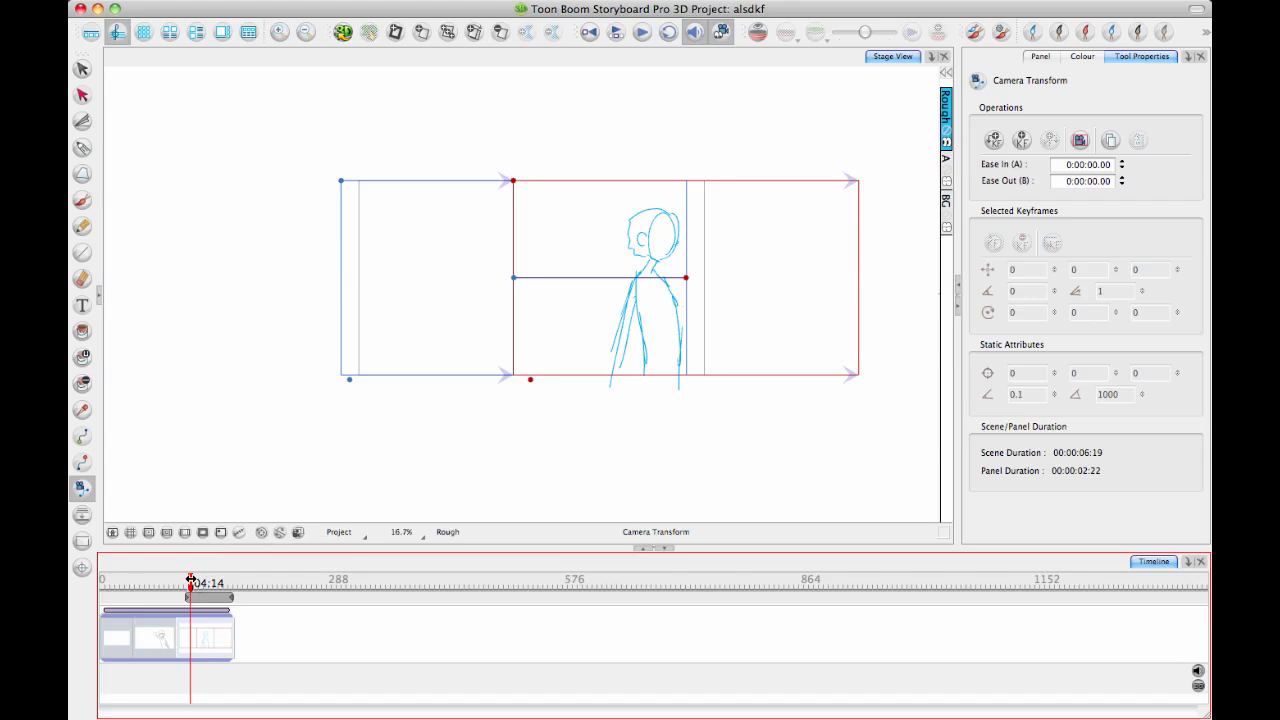
mouse_move(190, 580)
left_mouse_down()
mouse_move(134, 582)
mouse_move(234, 596)
mouse_move(160, 596)
left_mouse_up()
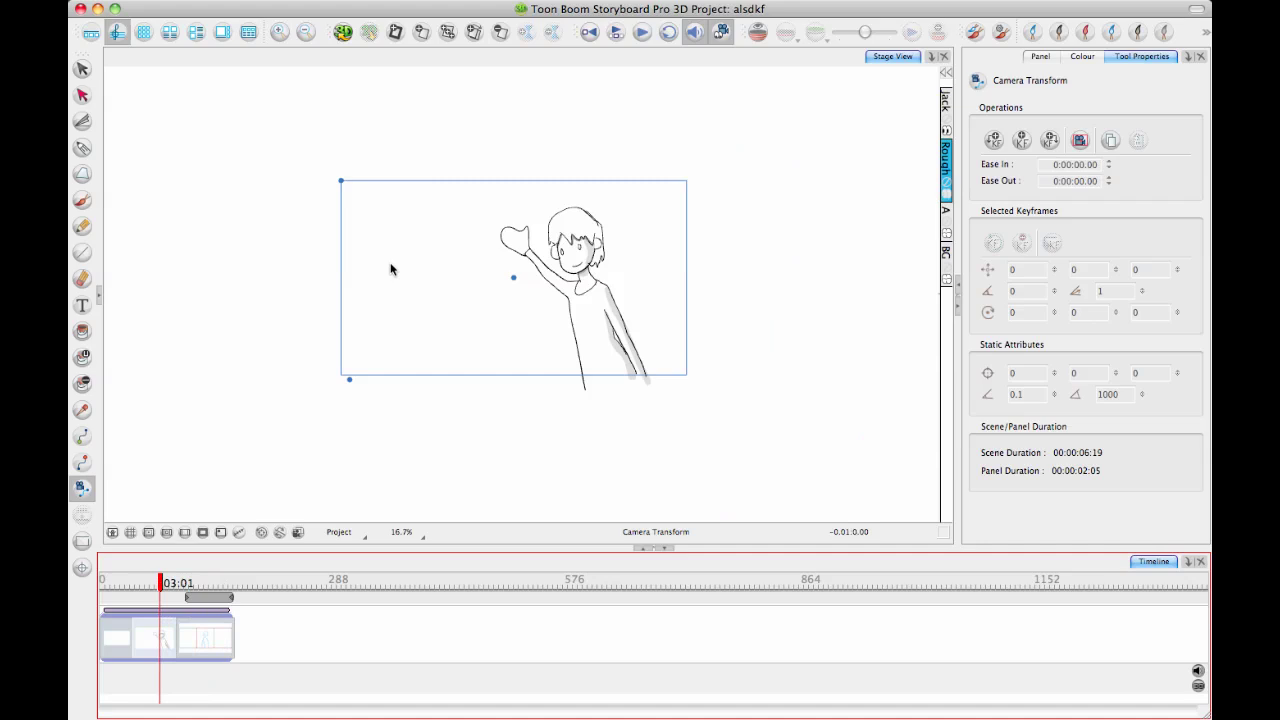
Step: Make BG the drawing layer with the Brush tool, undoing a stray stroke
left_click(219, 584)
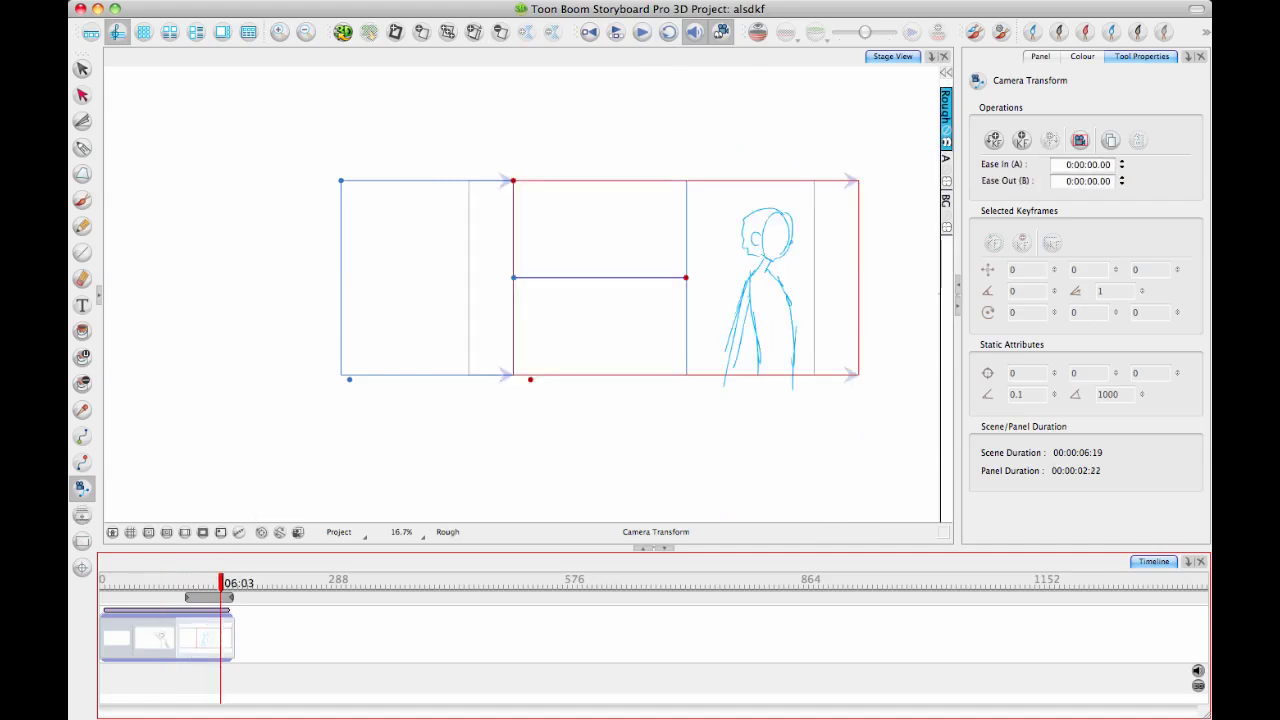
left_click(946, 208)
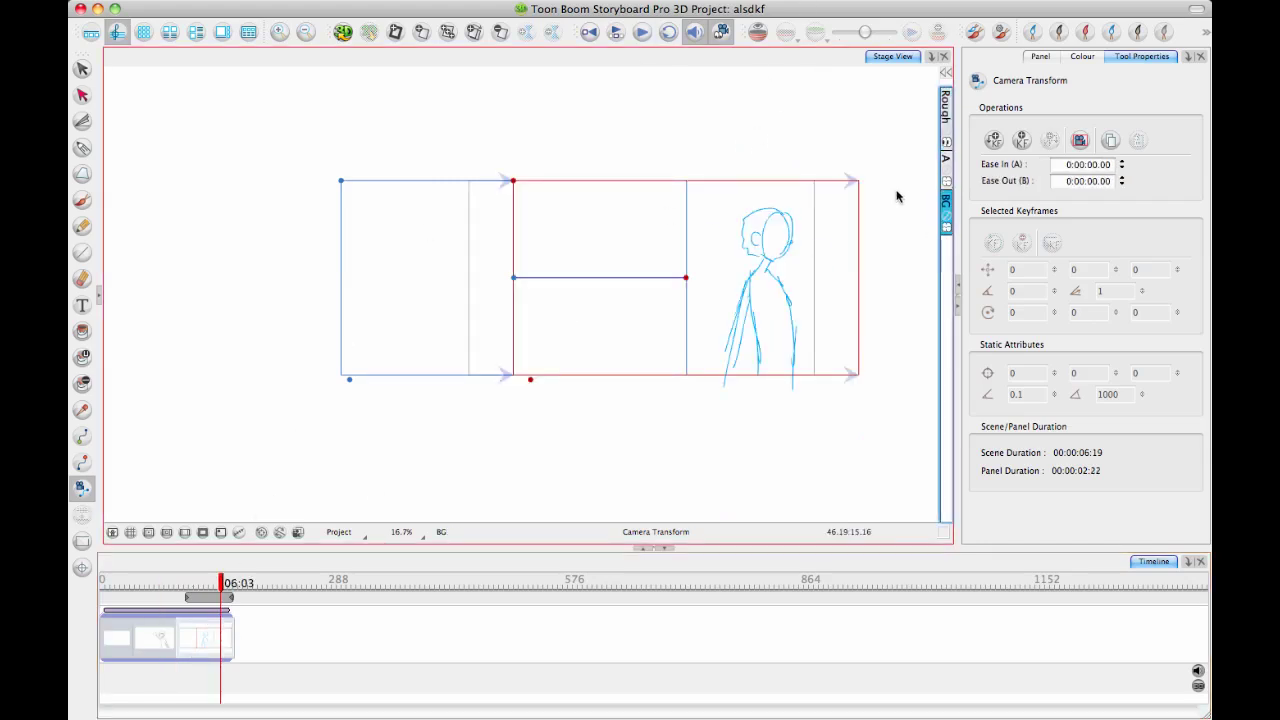
left_click(82, 200)
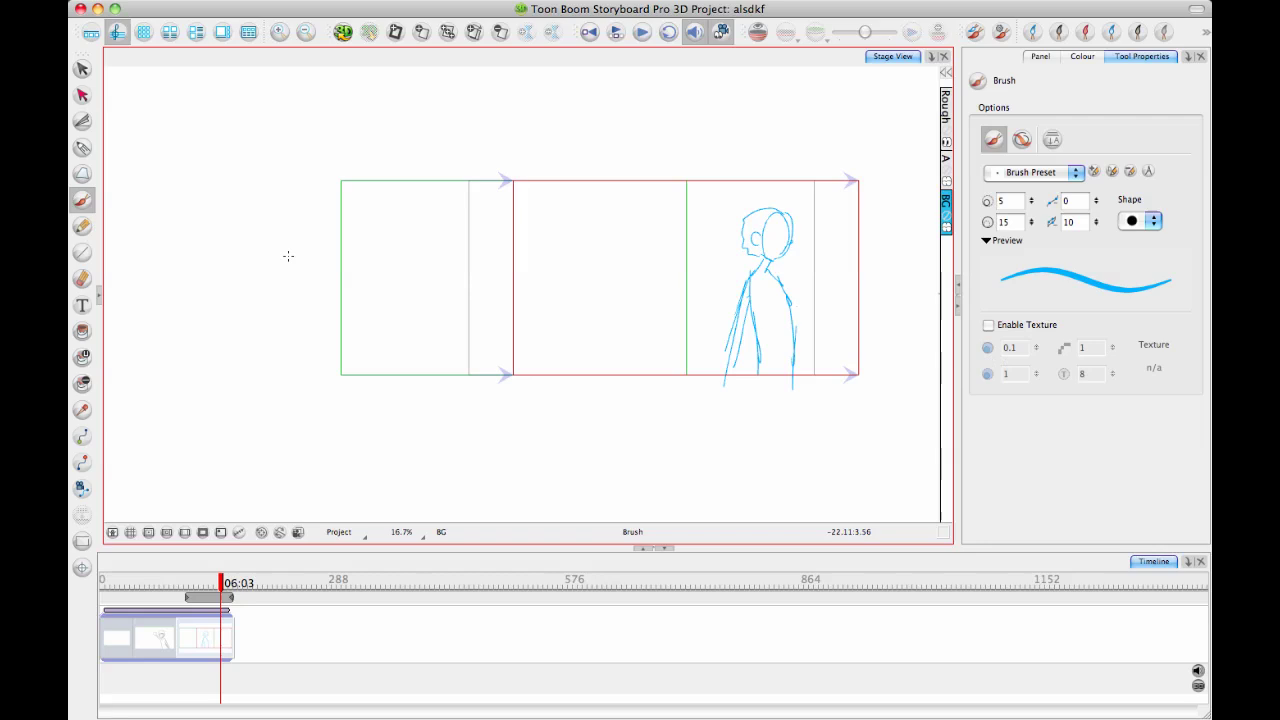
key("ctrl+z")
Step: Sketch the mountain ridge and extended horizon lines across the background, then scrub back to check framing
mouse_move(366, 193)
left_mouse_down()
mouse_move(409, 247)
mouse_move(563, 247)
left_mouse_up()
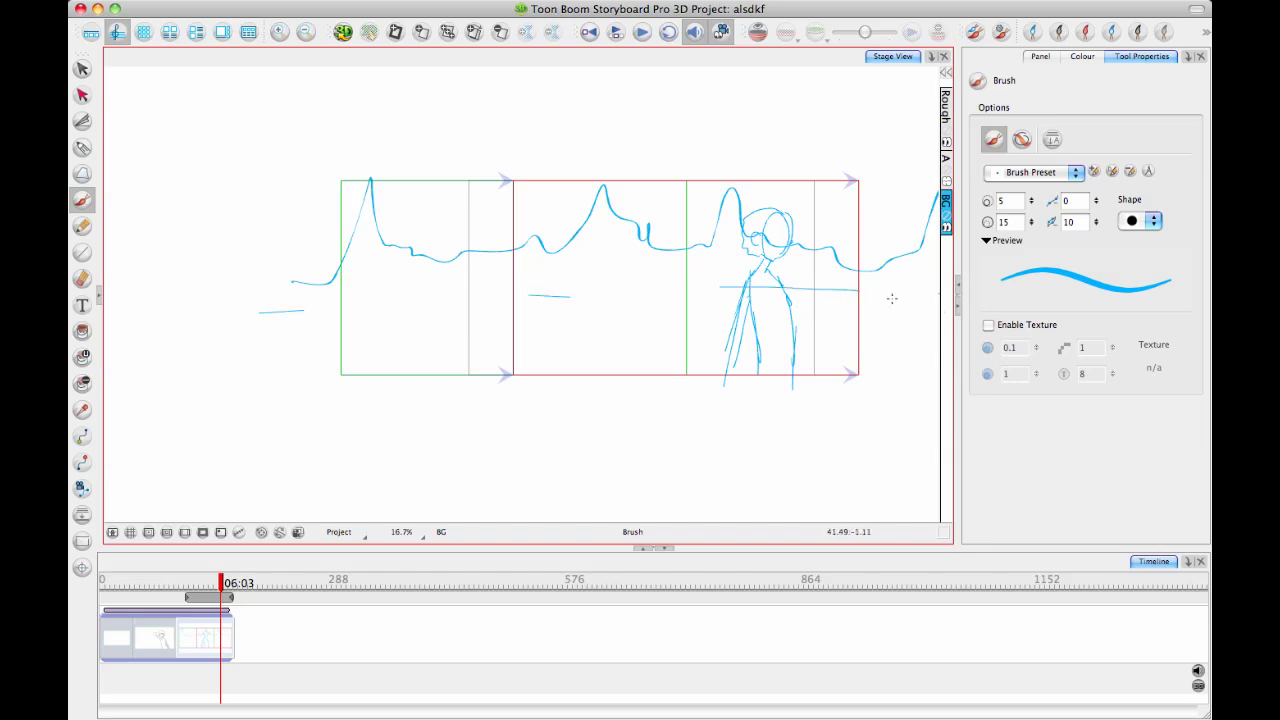
left_click_drag(291, 314, 659, 291)
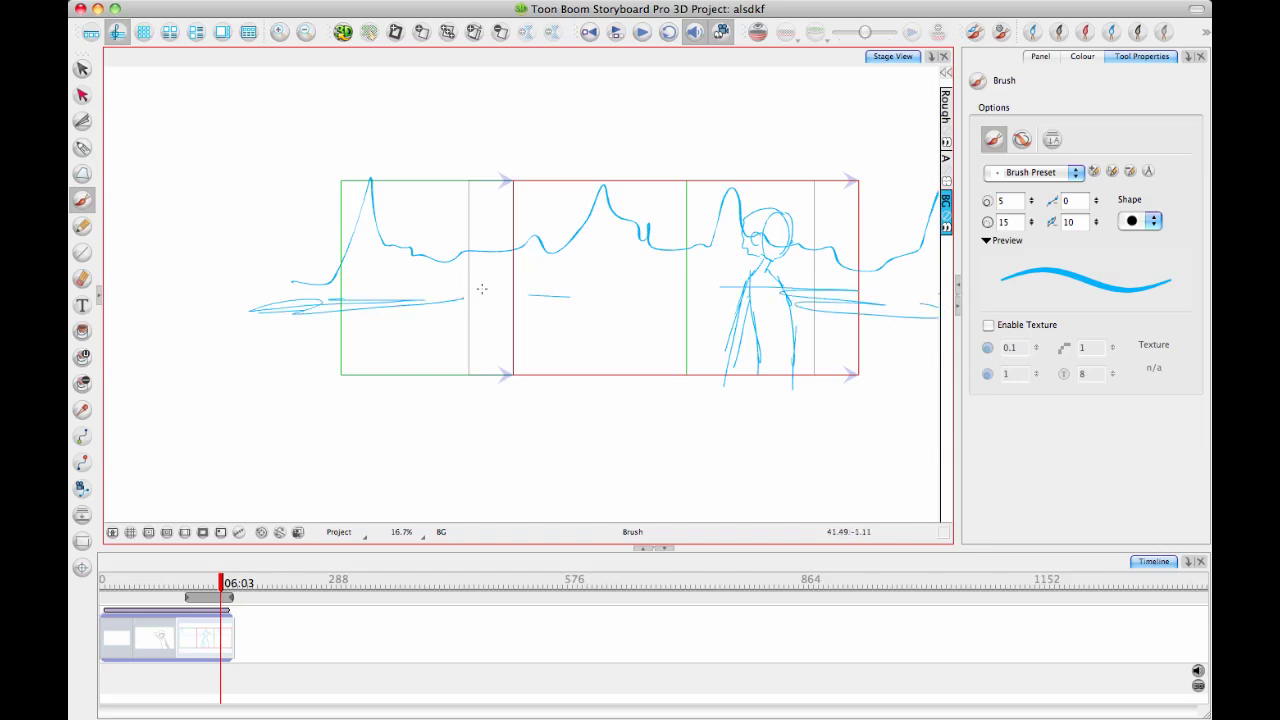
left_click_drag(757, 281, 901, 286)
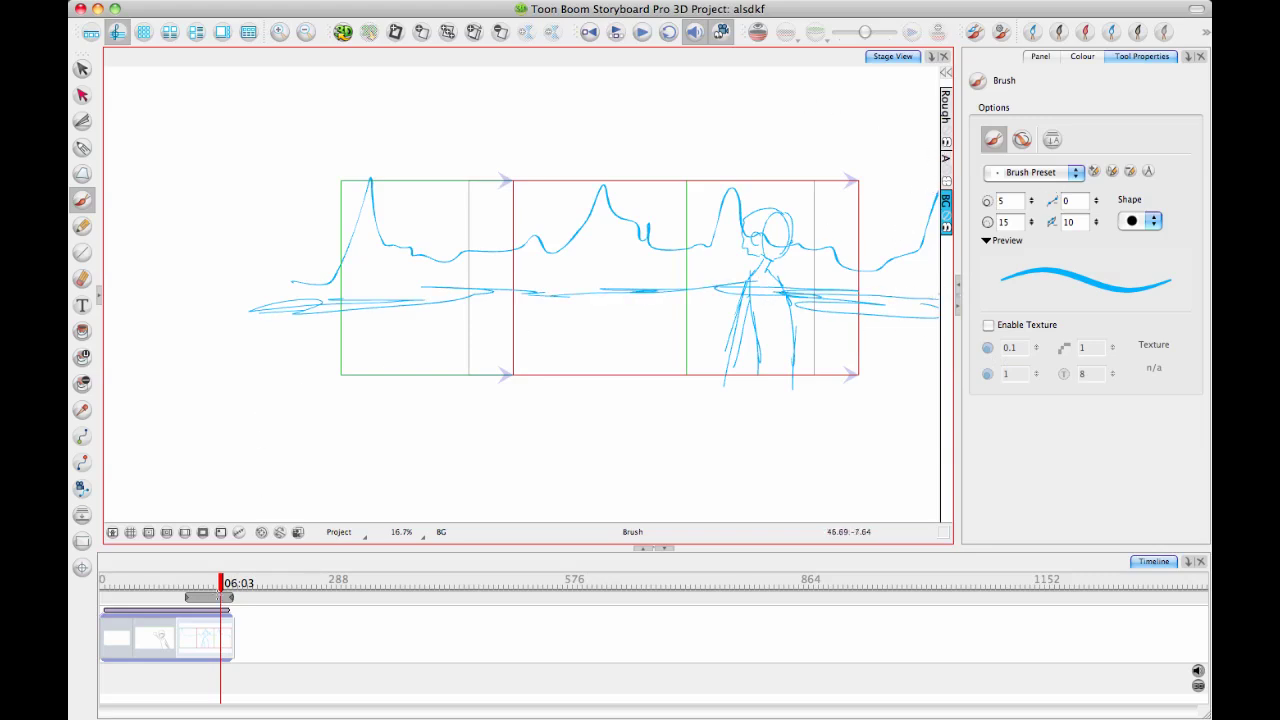
mouse_move(220, 579)
left_mouse_down()
mouse_move(157, 579)
mouse_move(231, 582)
mouse_move(163, 582)
mouse_move(184, 582)
left_mouse_up()
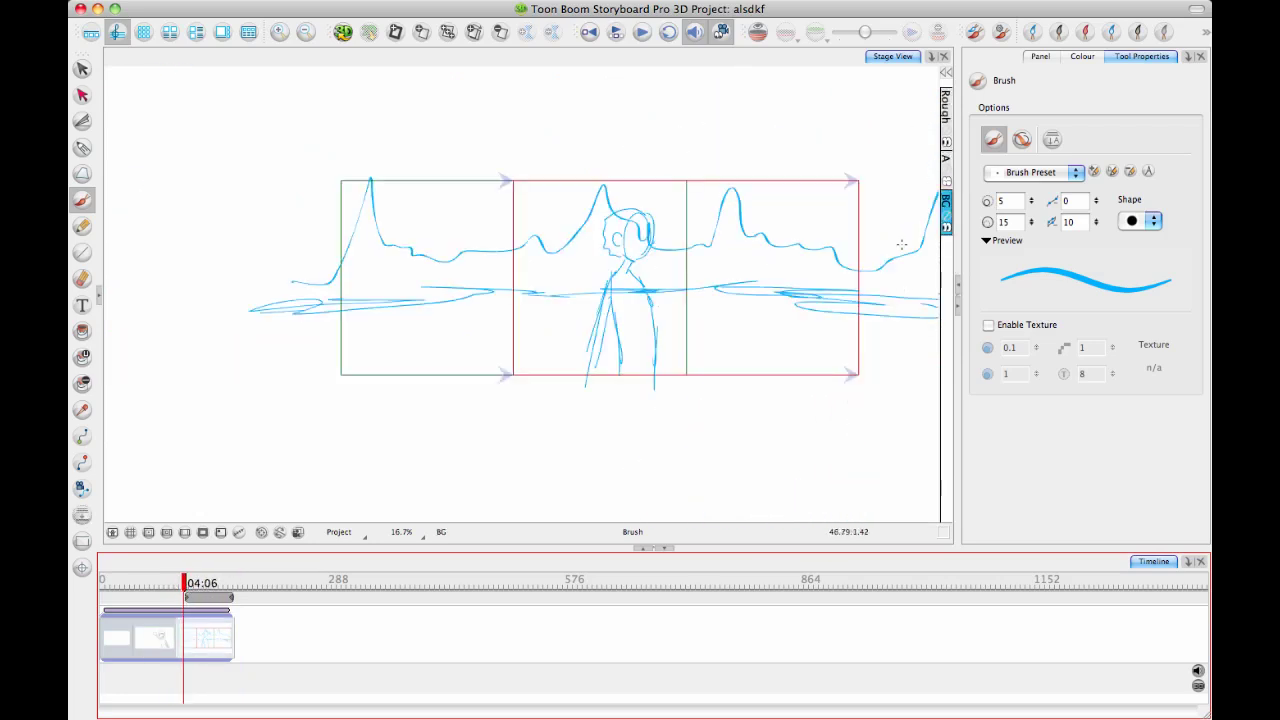
Step: Activate the Rough layer and pick the White preset from the Brush Presets view
left_click(945, 115)
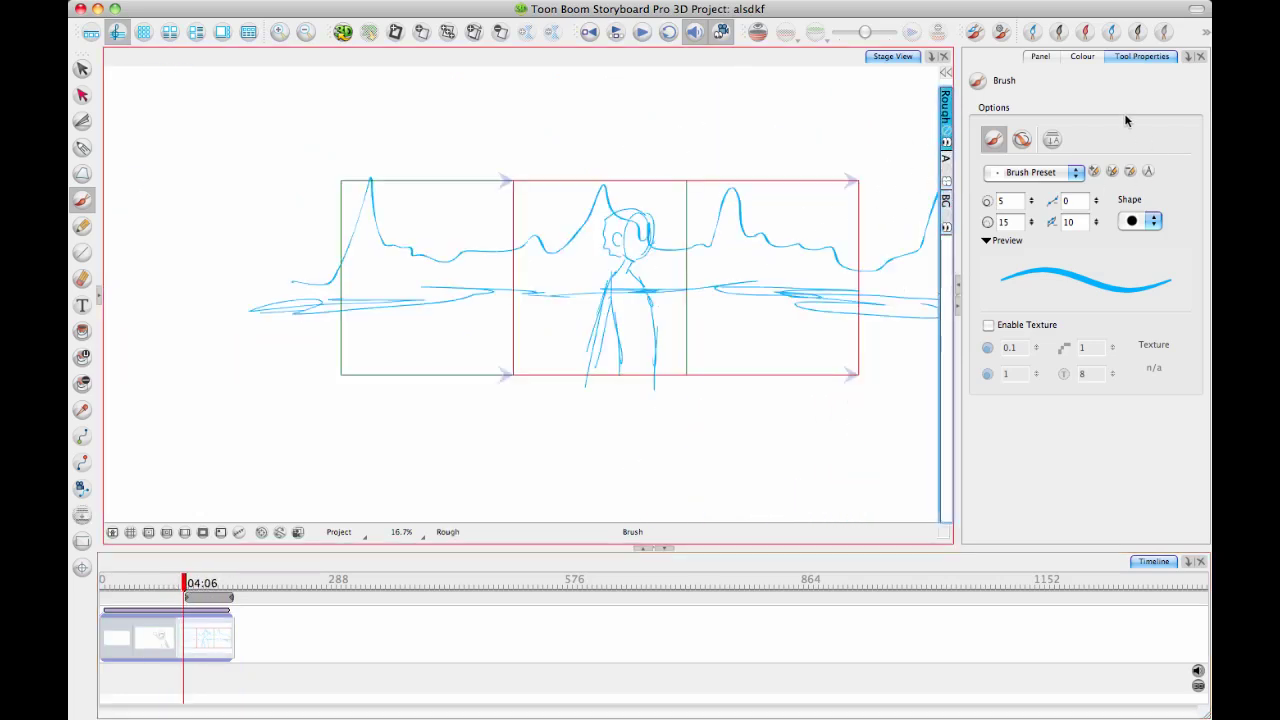
left_click(1188, 56)
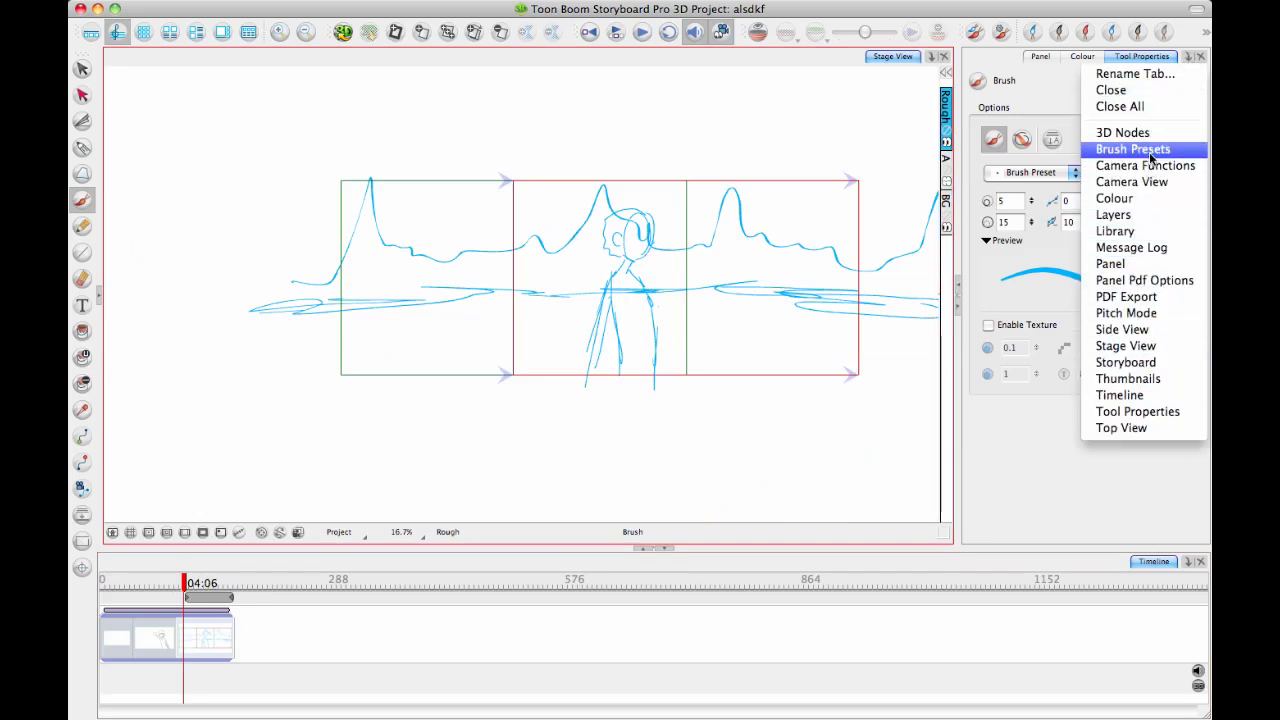
left_click(1157, 152)
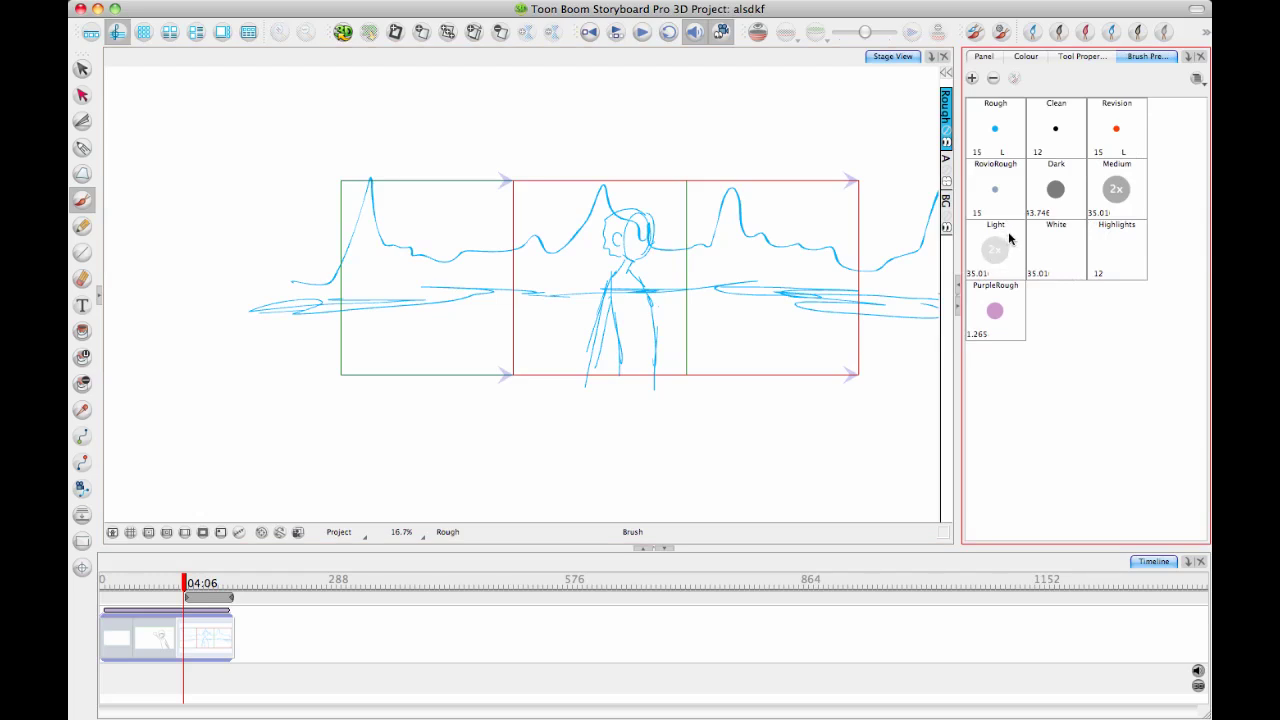
left_click(1047, 268)
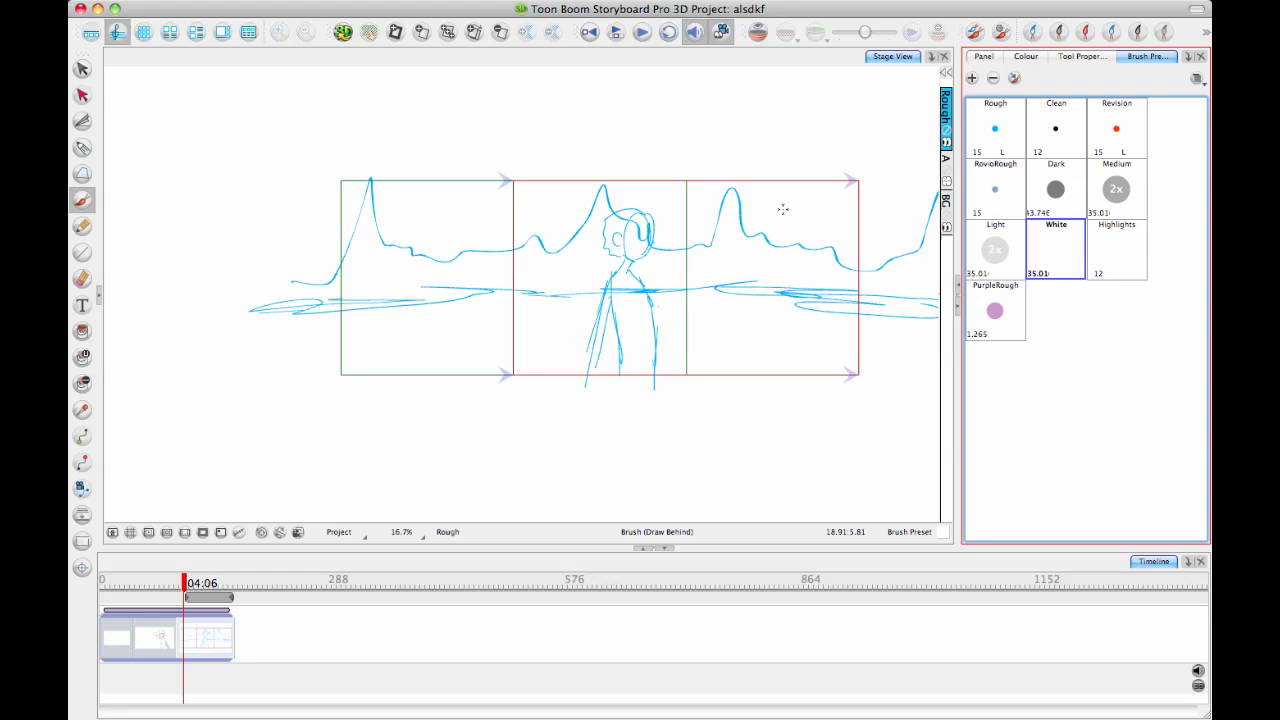
Step: Zoom in and paint white over the chin and lower ear lines, undoing strokes over the head
scroll(652, 271, "up", 1)
scroll(711, 264, "up", 1)
scroll(711, 264, "up", 1)
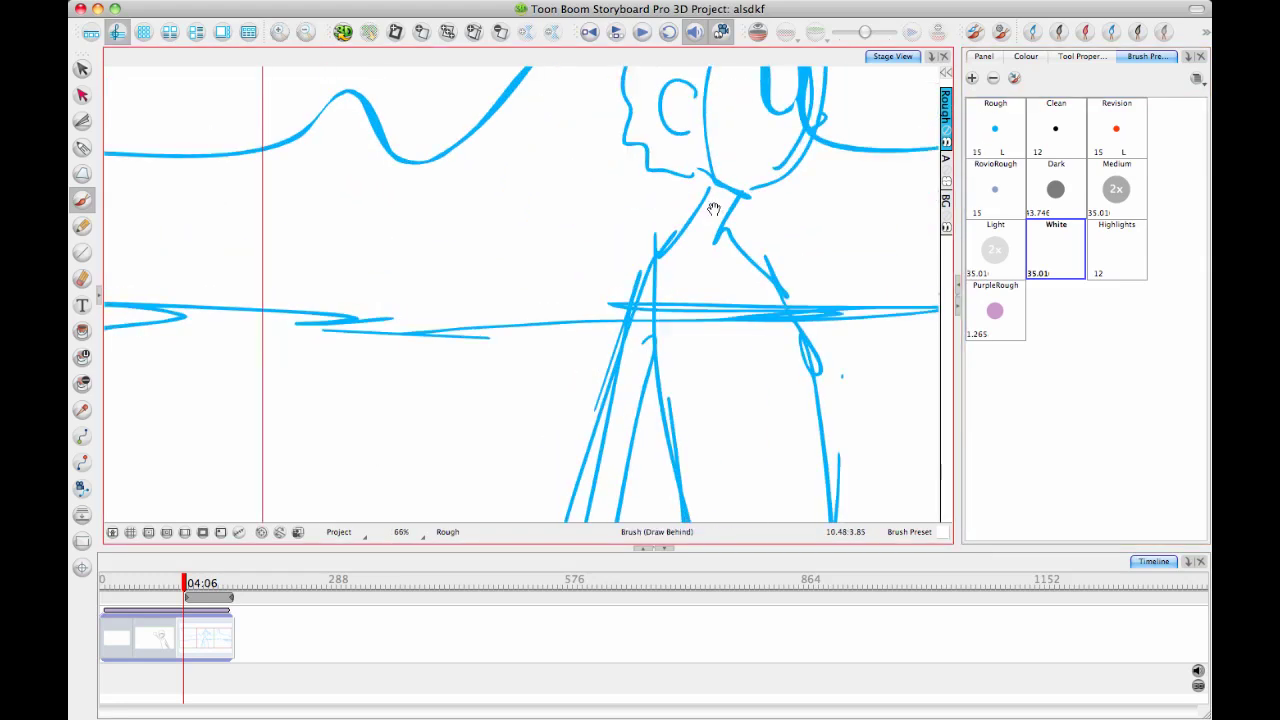
scroll(615, 226, "up", 1)
mouse_move(524, 150)
left_mouse_down()
mouse_move(646, 177)
mouse_move(637, 194)
mouse_move(669, 172)
left_mouse_up()
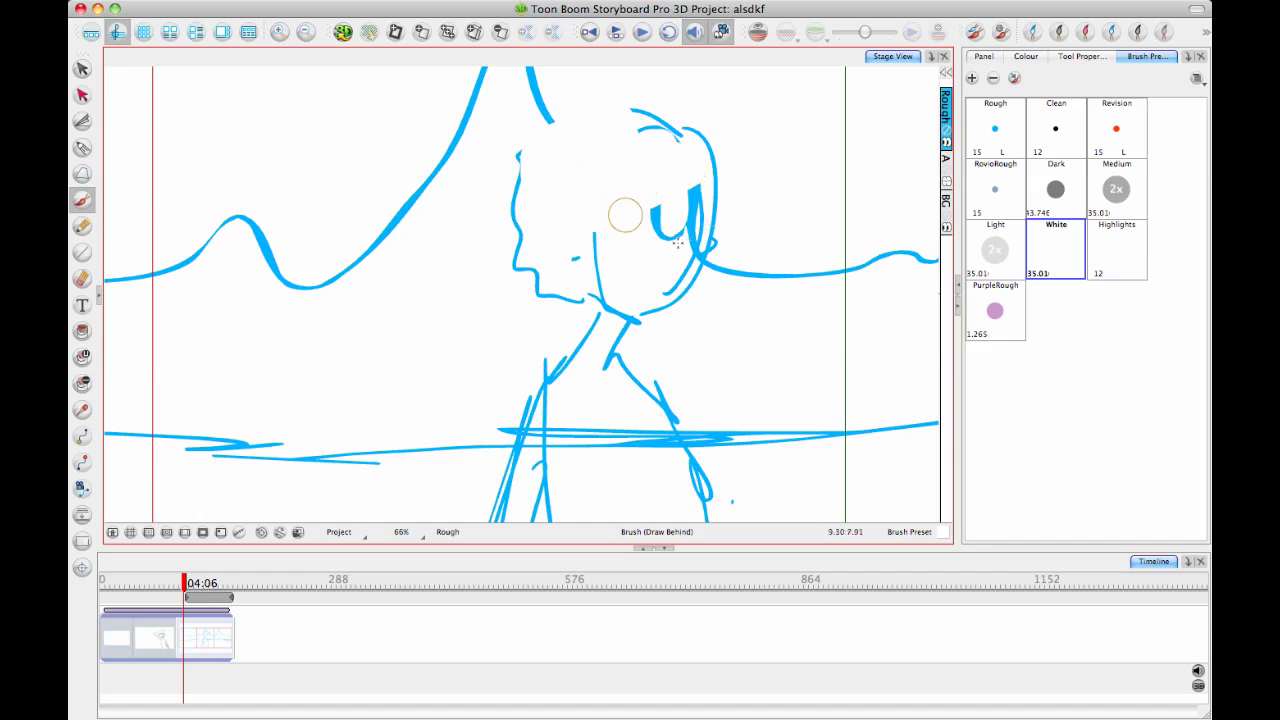
key("ctrl+z")
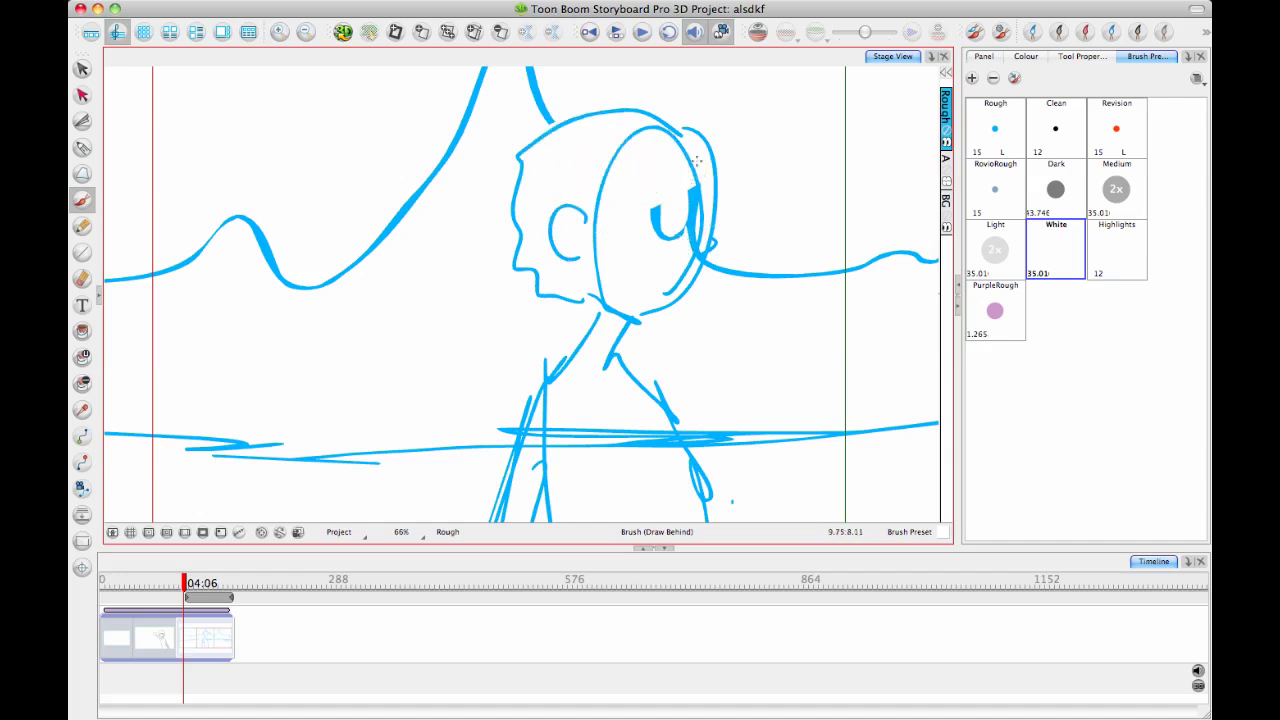
key("ctrl+z")
key("ctrl+z")
key("ctrl+z")
key("ctrl+z")
key("ctrl+z")
left_click_drag(588, 273, 649, 291)
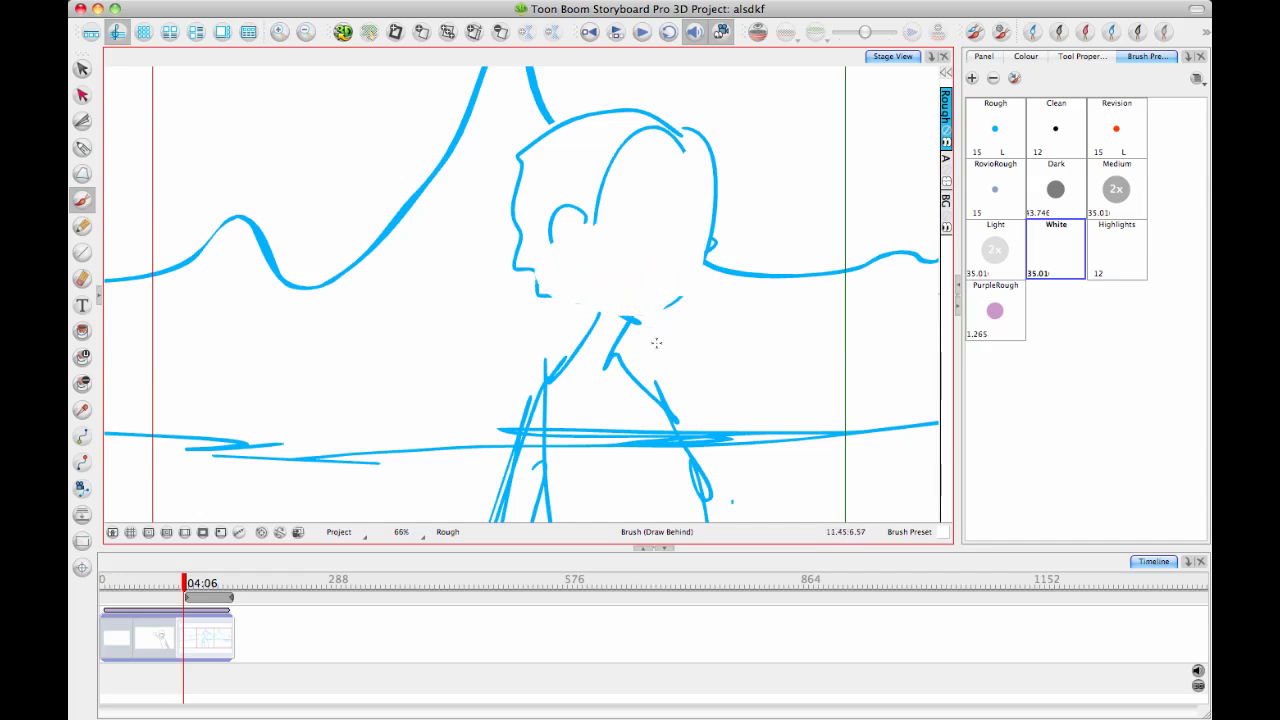
Step: Paint white down the figure's neck, torso and legs, undoing a mistake and recentring the view
scroll(677, 178, "down", 5)
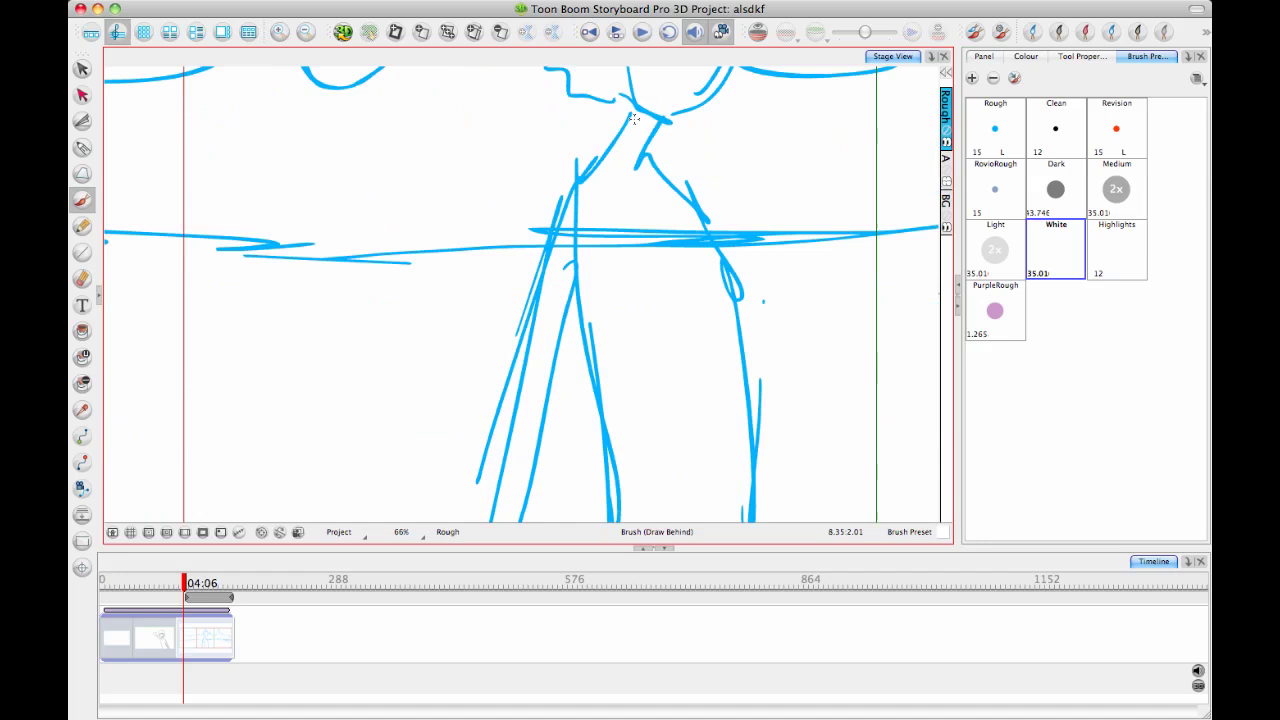
left_click_drag(634, 119, 515, 470)
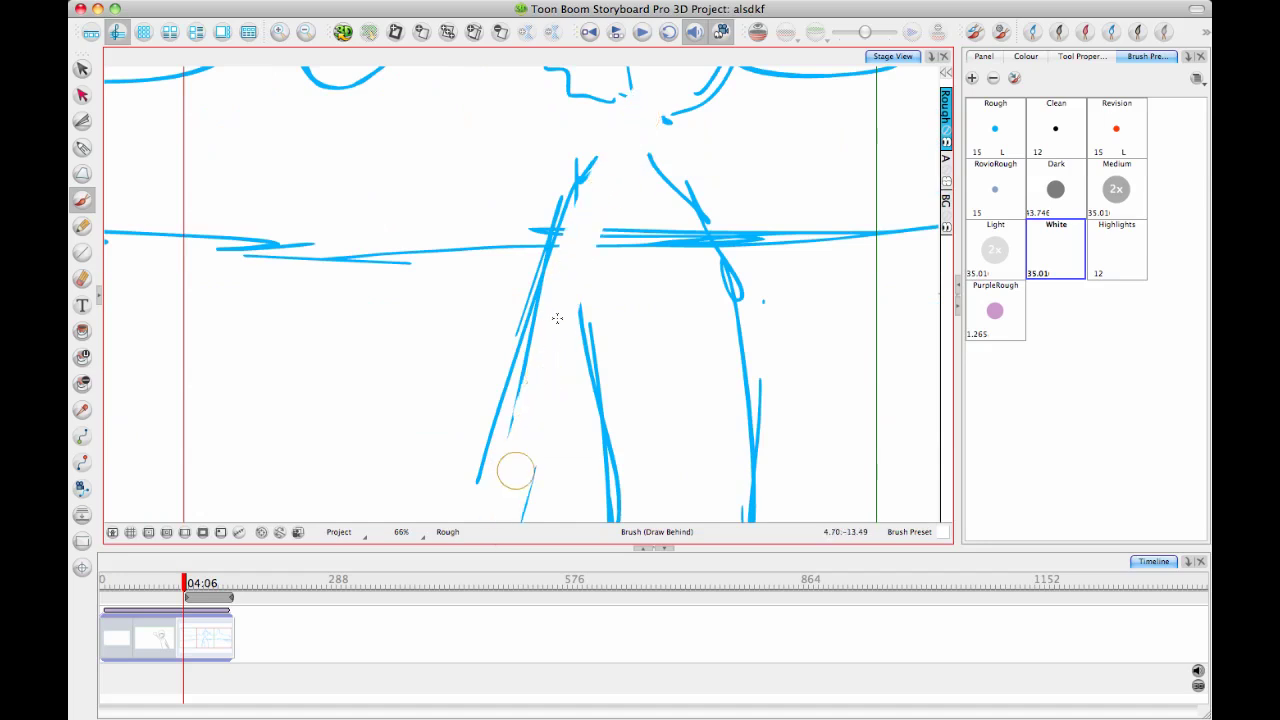
left_click_drag(582, 203, 588, 160)
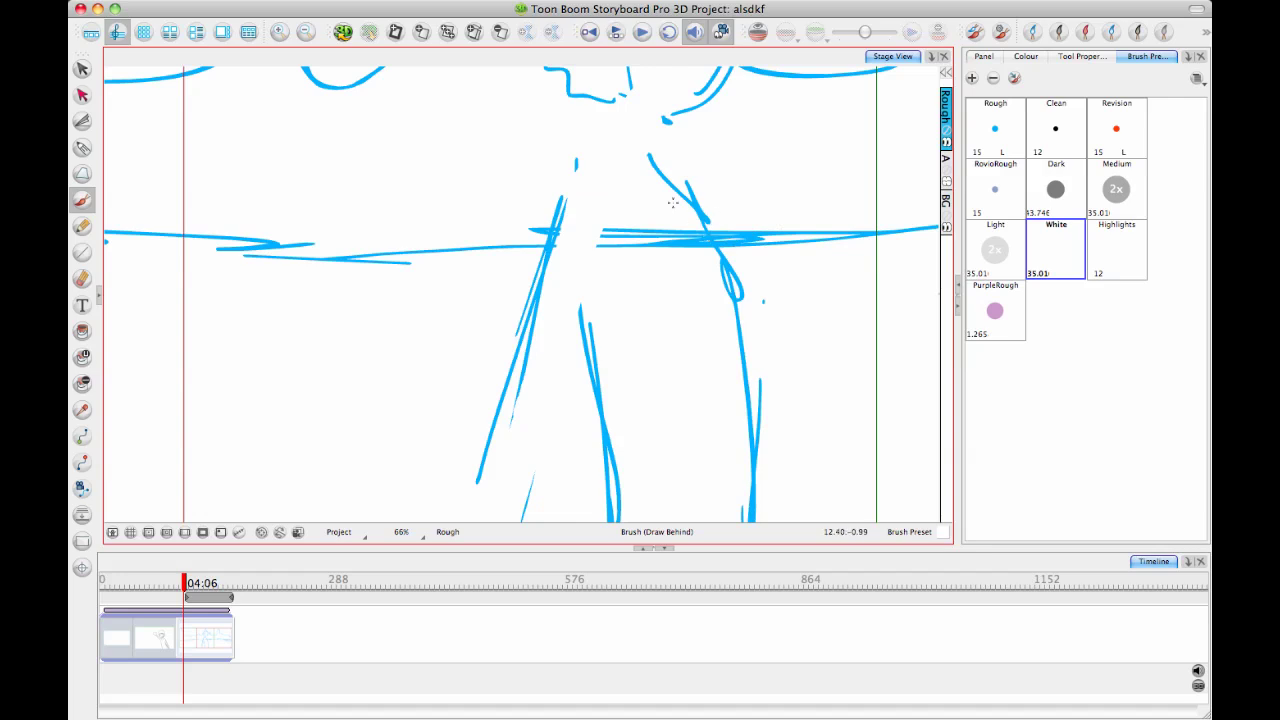
key("ctrl+z")
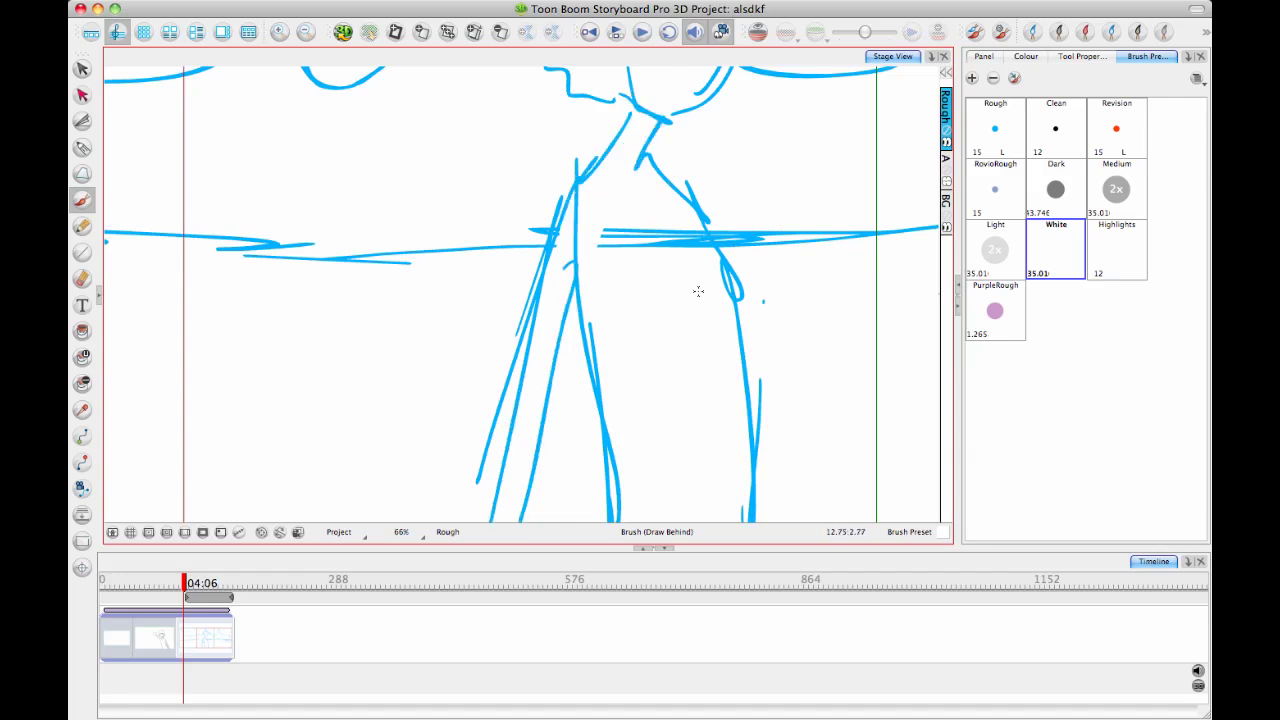
scroll(666, 266, "down", 1)
scroll(674, 174, "down", 1)
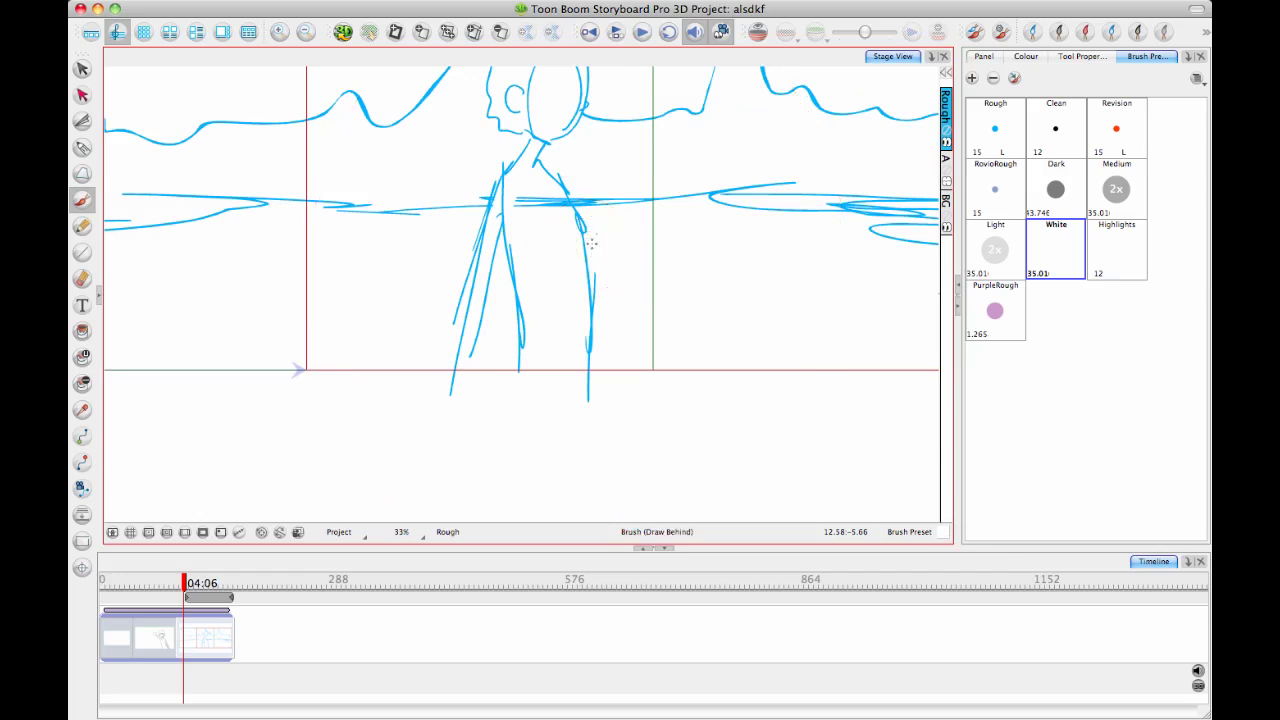
left_click_drag(530, 180, 555, 405)
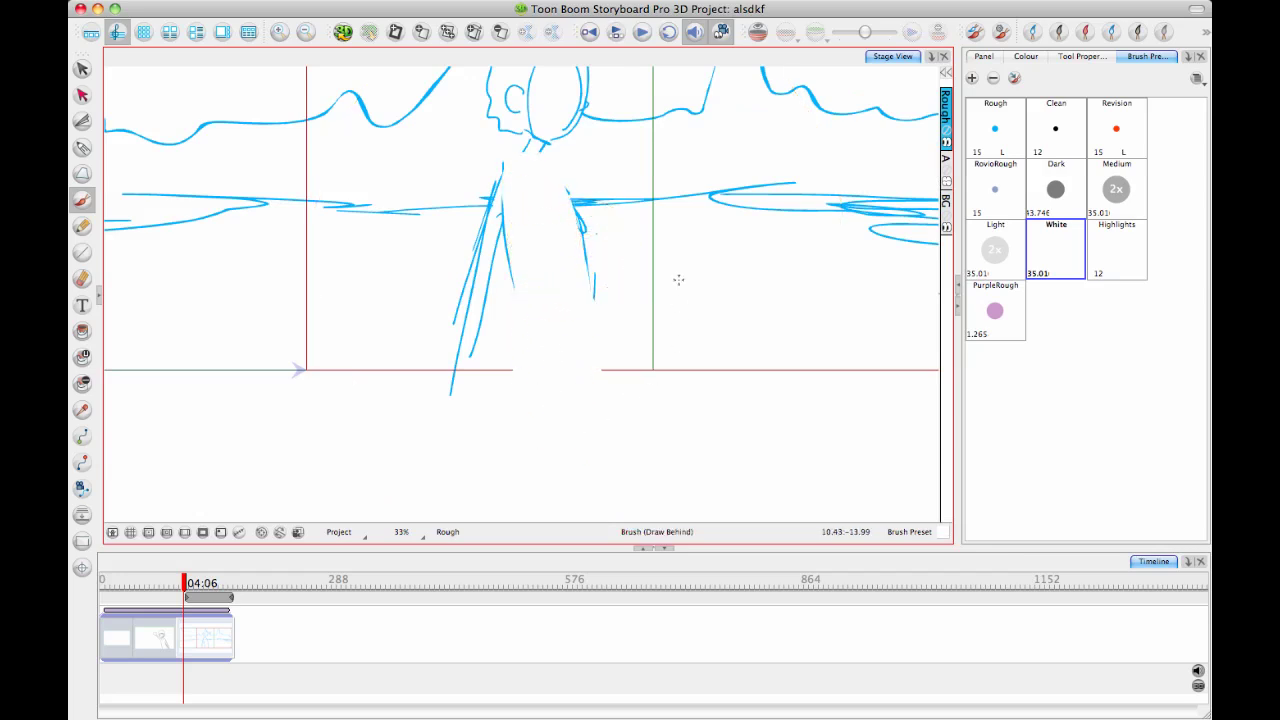
left_click_drag(602, 198, 670, 279)
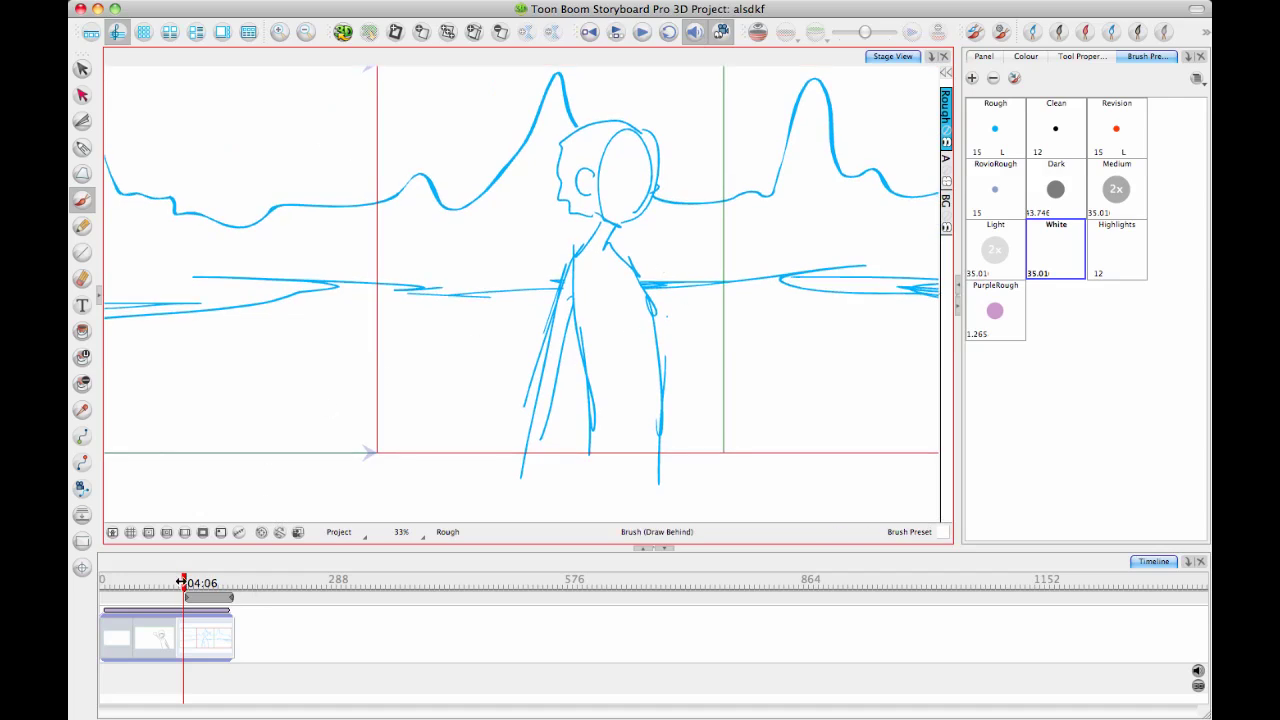
Step: Scrub back through the mountain panels and zoom out with key 2 to see all three
mouse_move(182, 583)
left_mouse_down()
mouse_move(134, 588)
mouse_move(225, 605)
left_mouse_up()
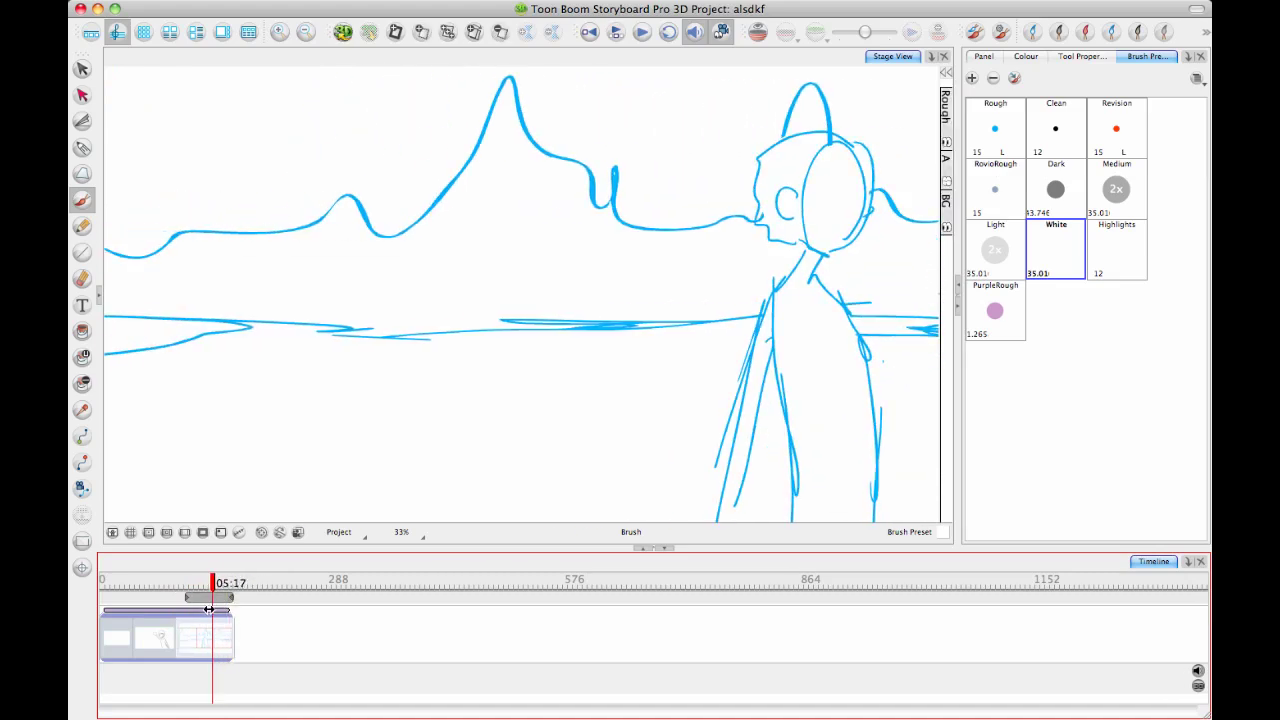
mouse_move(209, 609)
left_mouse_down()
mouse_move(161, 623)
mouse_move(164, 640)
mouse_move(232, 640)
left_mouse_up()
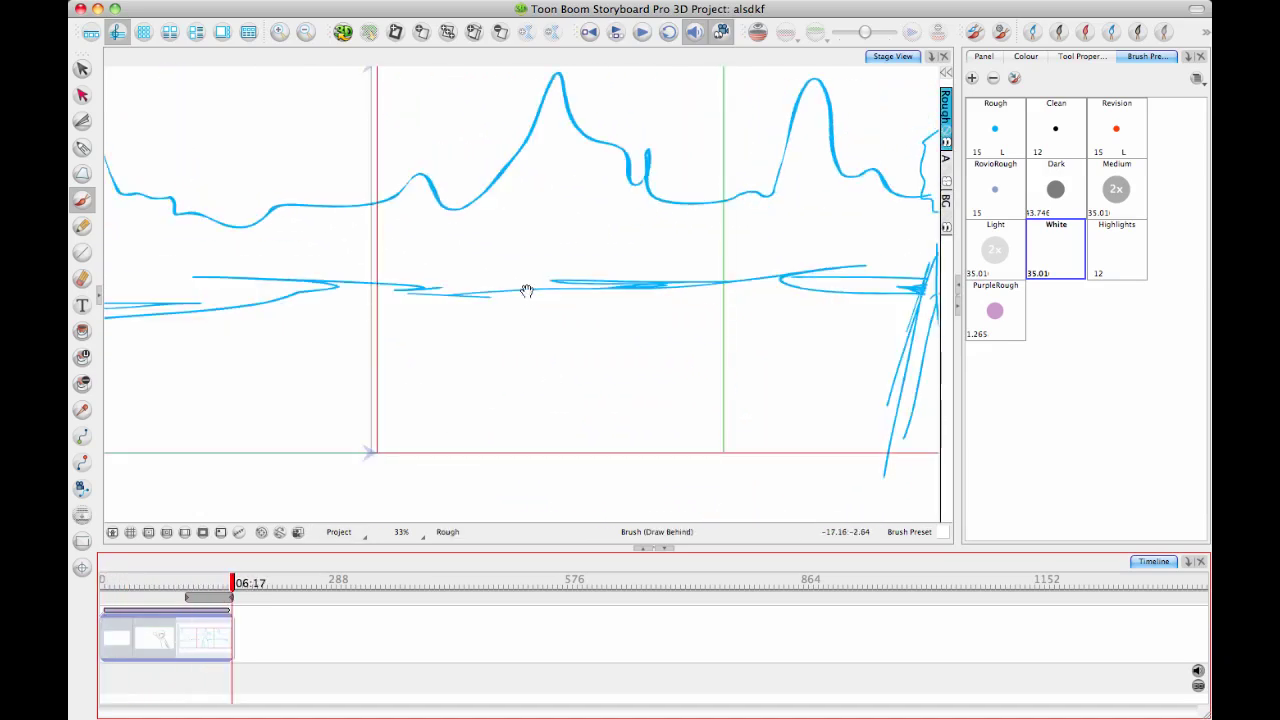
key("2")
key("2")
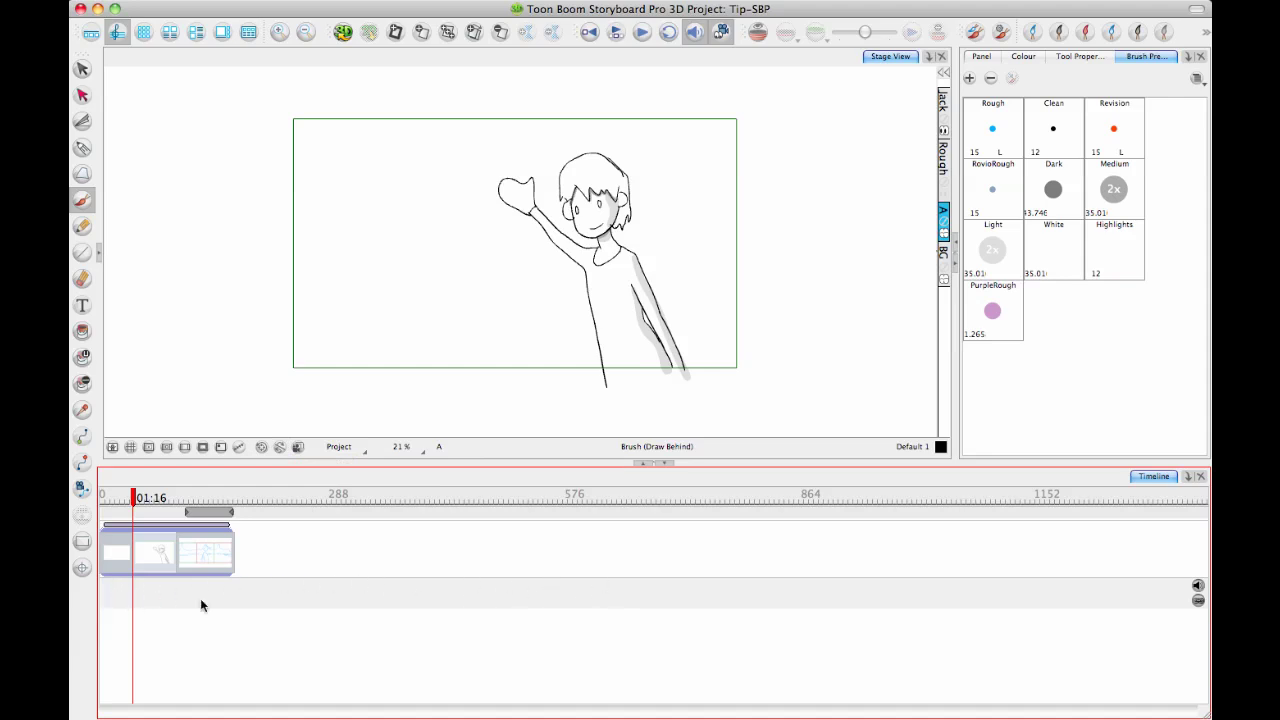
Step: Import Dial-Wolf.aif from the Sounds folder as a sound sequence on the current track at the first frame
right_click(137, 587)
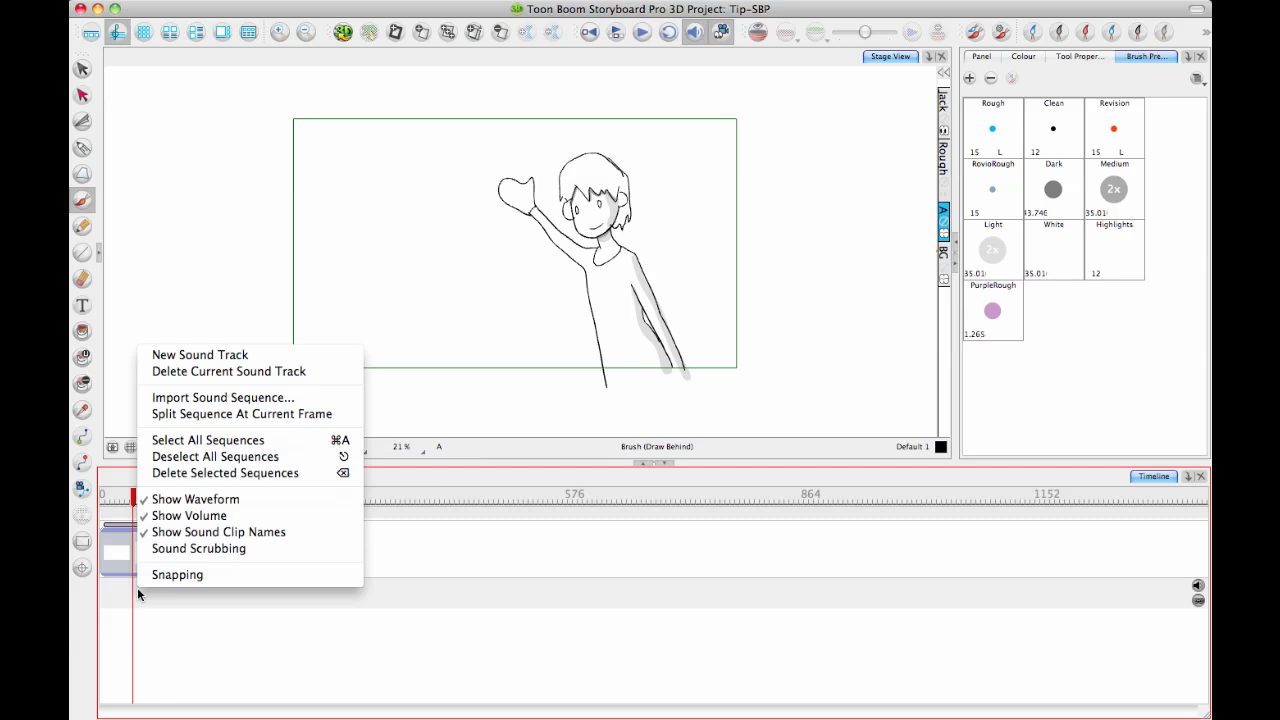
left_click(318, 405)
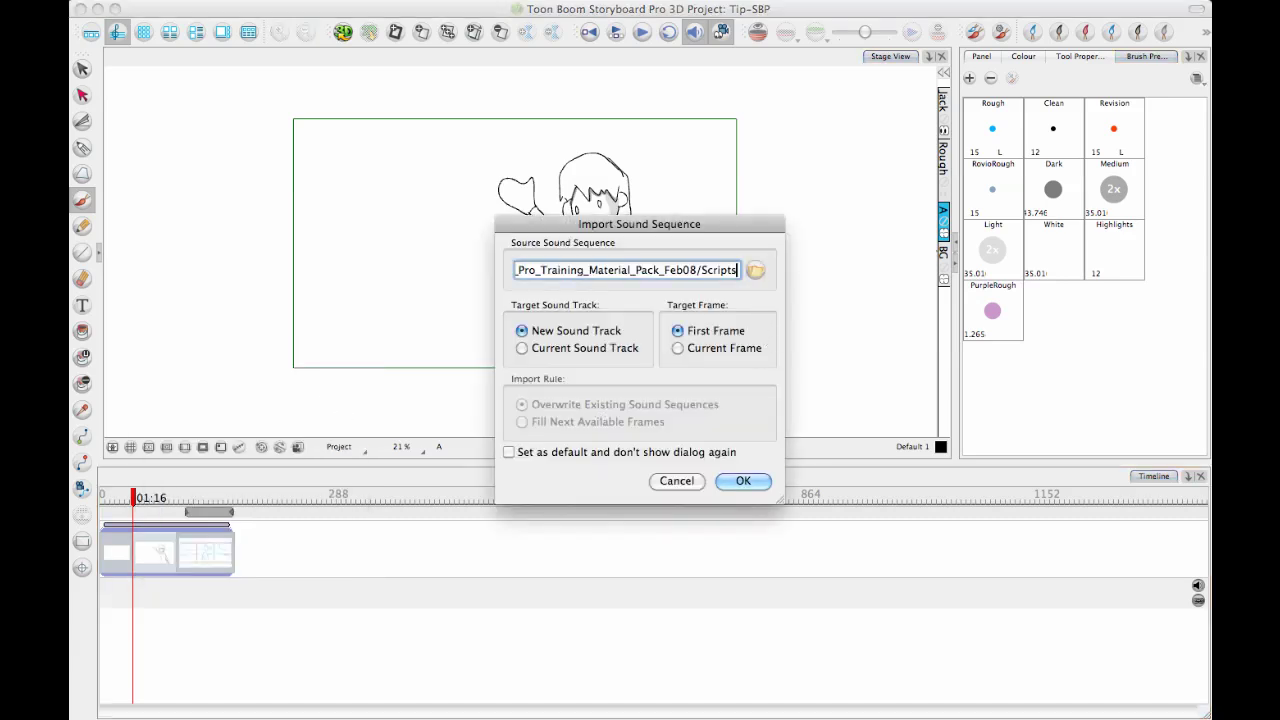
left_click(755, 270)
double_click(575, 150)
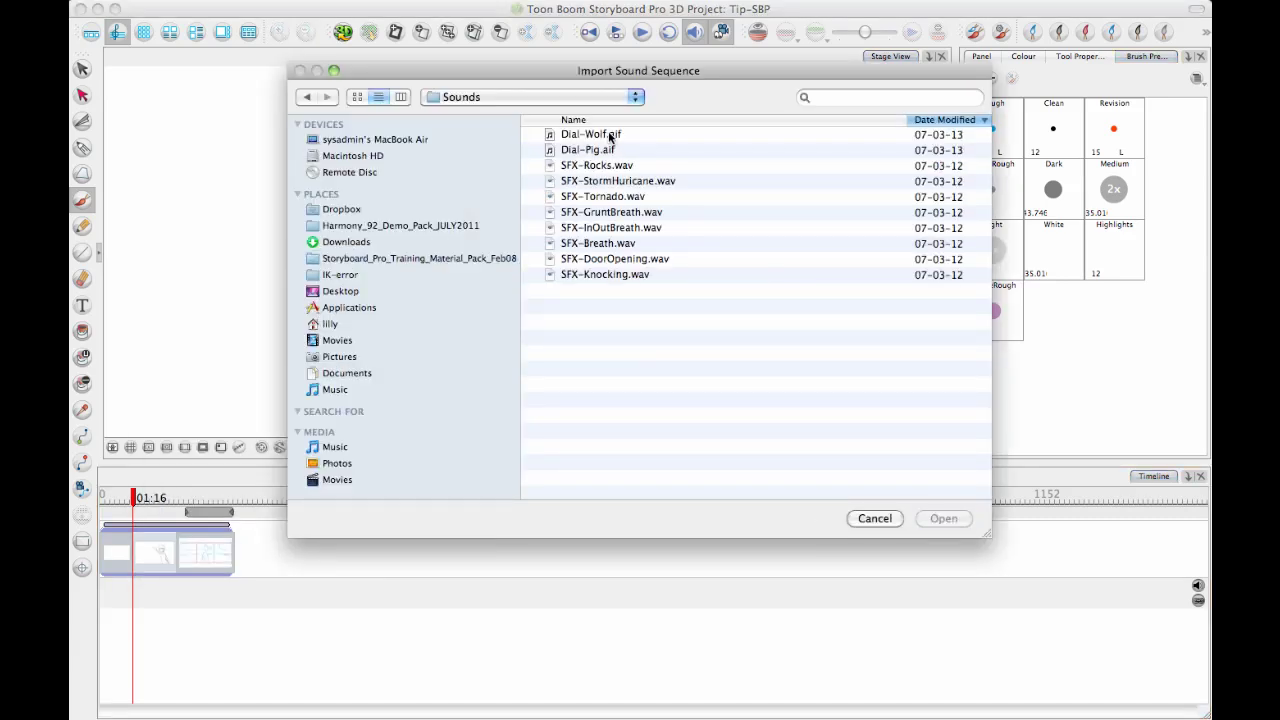
left_click(608, 137)
left_click(943, 518)
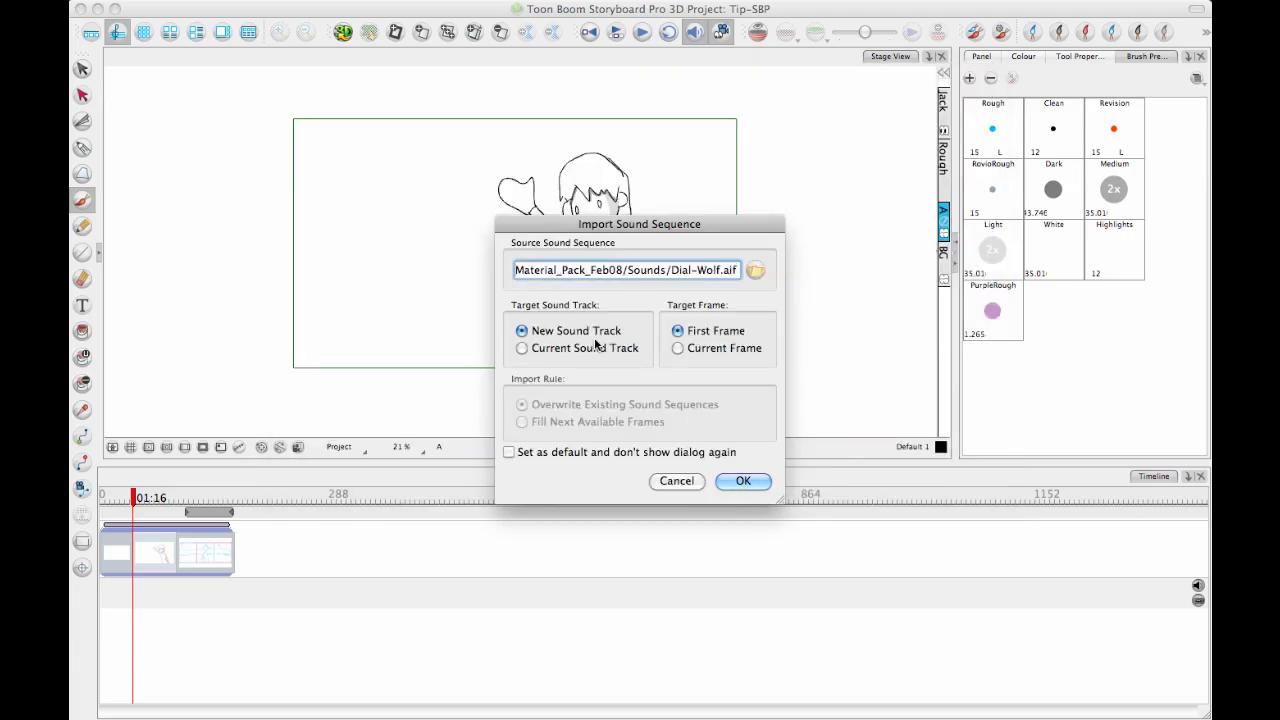
left_click(599, 348)
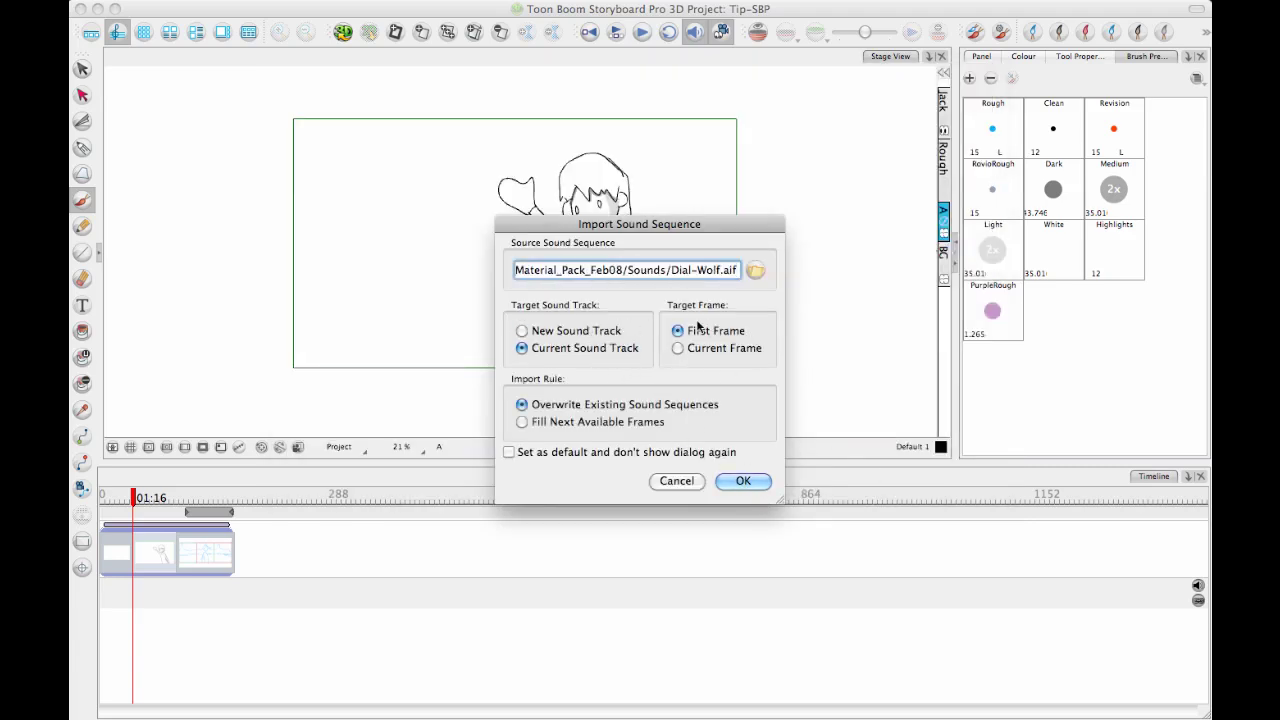
left_click(740, 482)
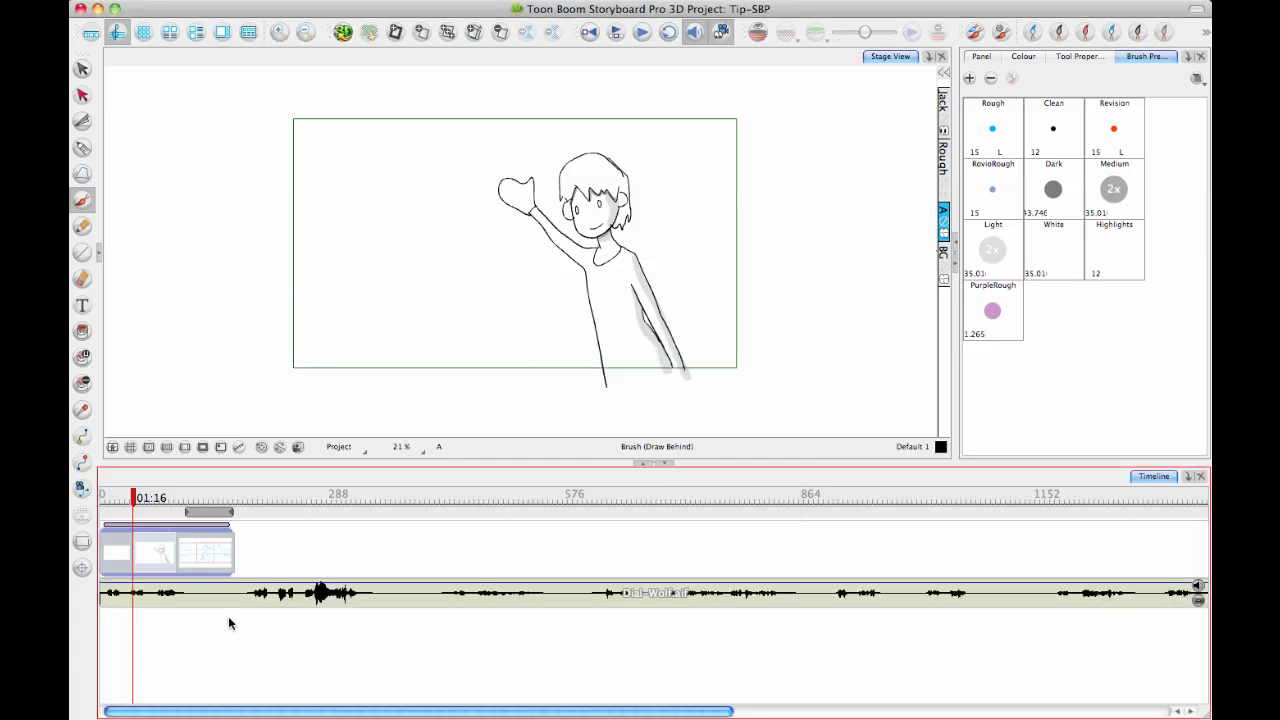
Step: Hide and re-show the dialogue waveform, then reposition the playhead near the next panel
right_click(193, 594)
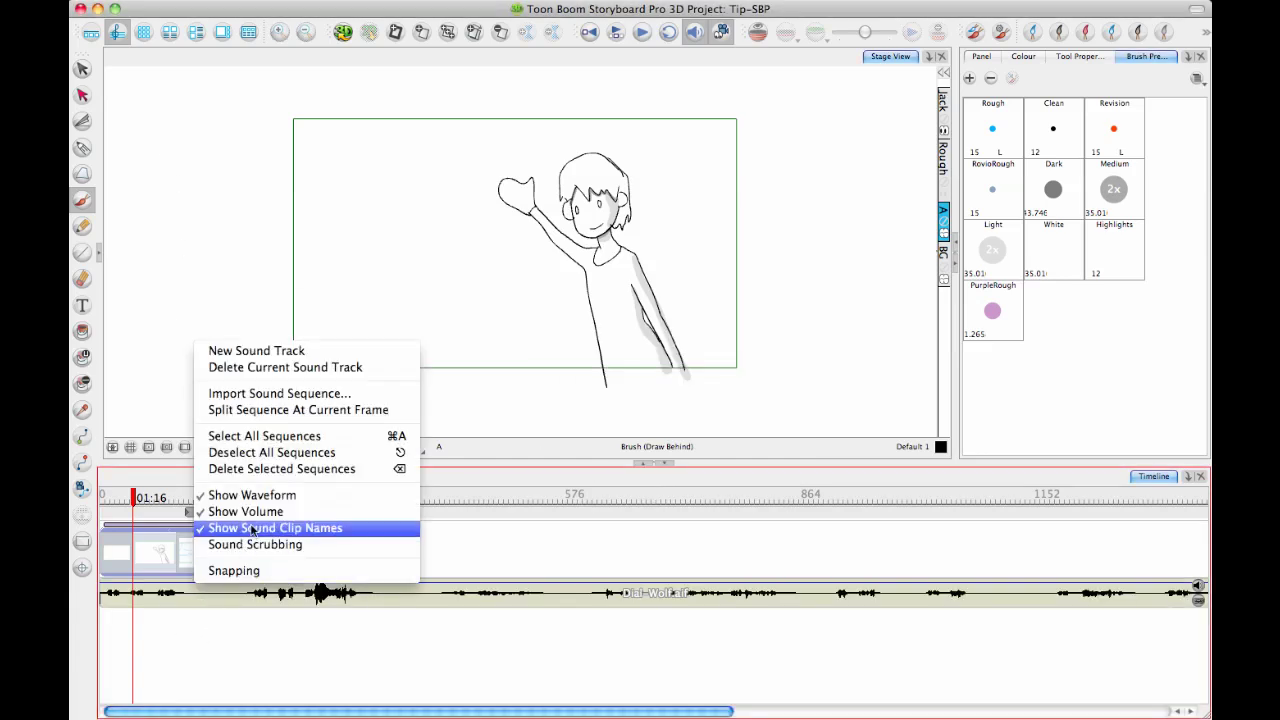
left_click(239, 497)
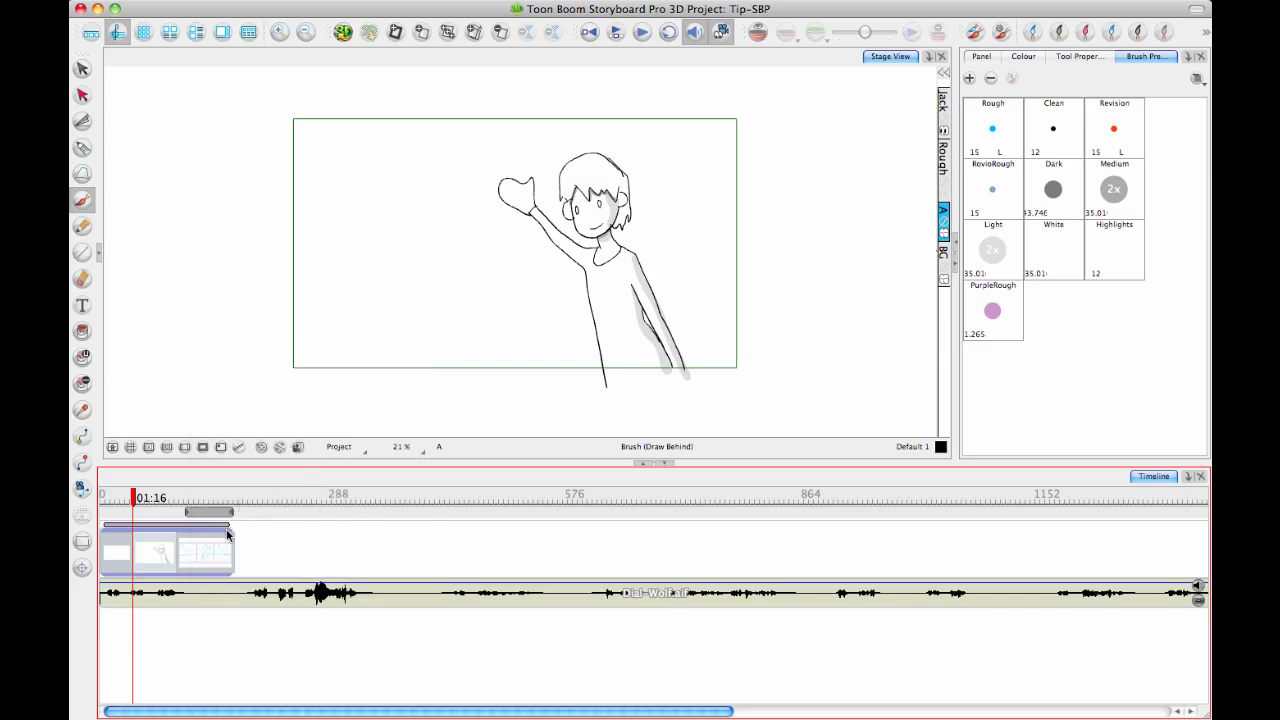
right_click(207, 585)
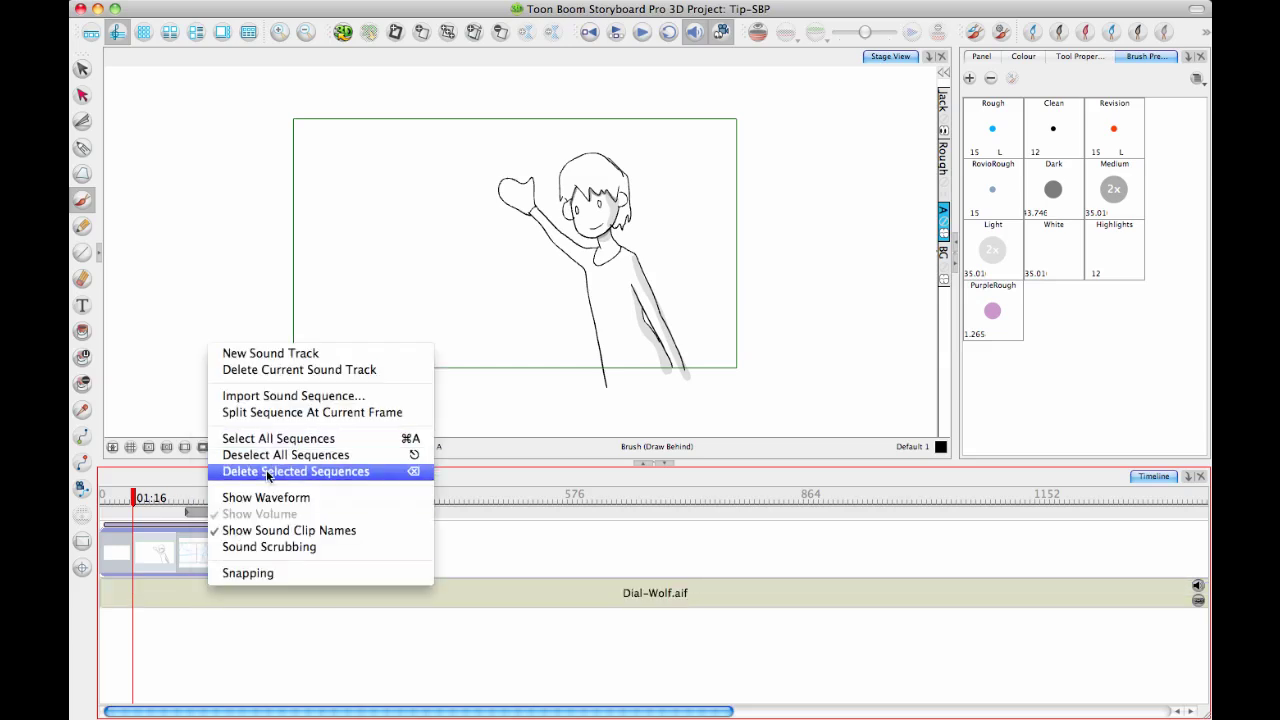
left_click(265, 497)
left_click(197, 596)
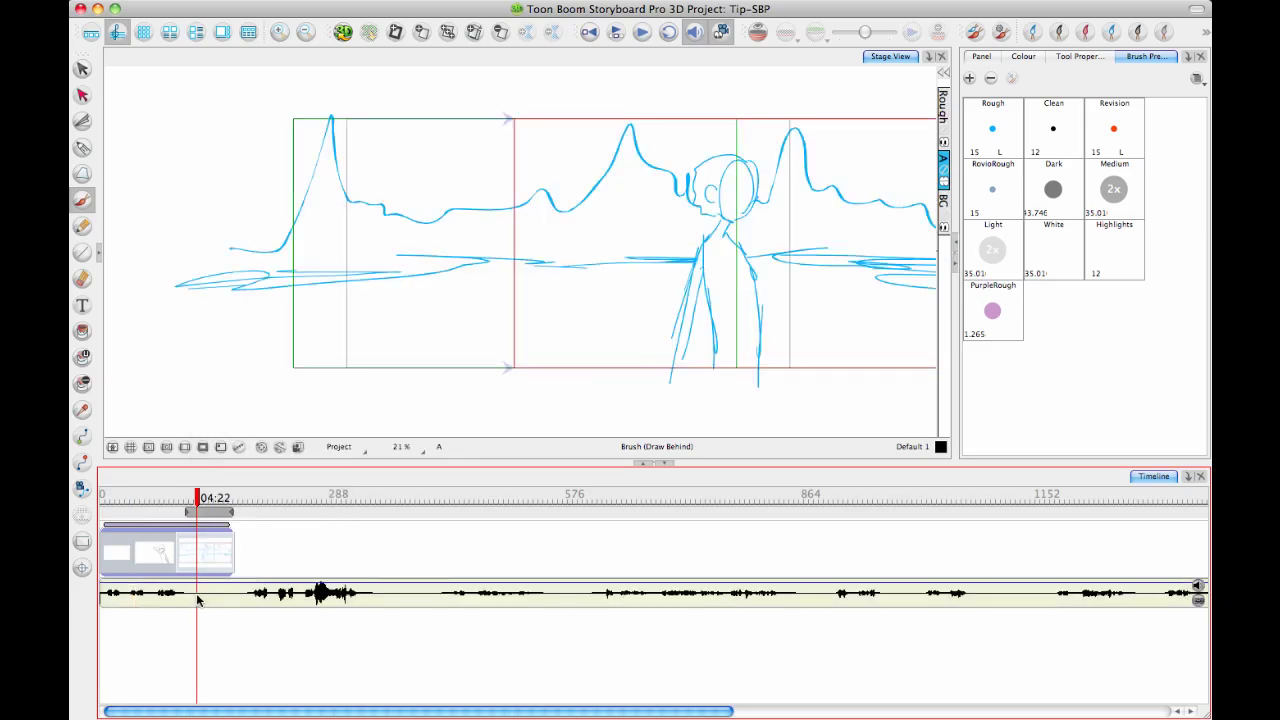
left_click(189, 598)
Step: Turn on Sound Scrubbing and drag the playhead through the Dial-Wolf dialogue to hear it
right_click(209, 592)
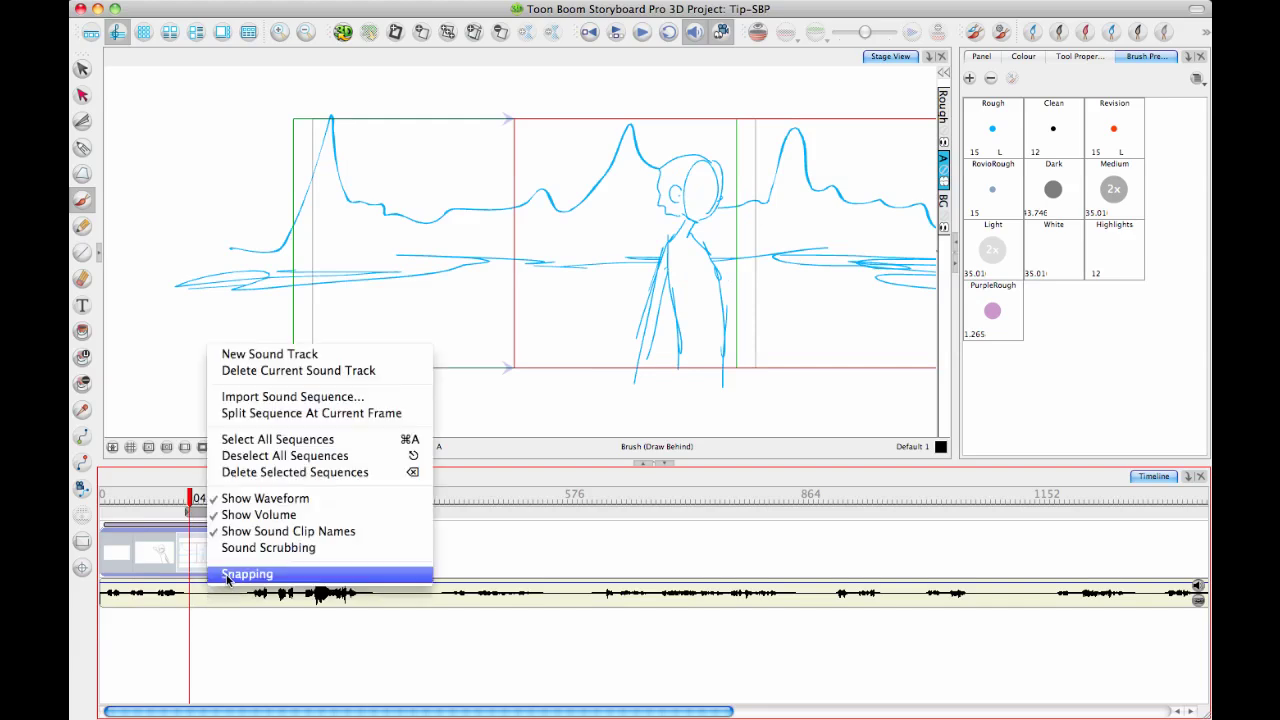
left_click(240, 549)
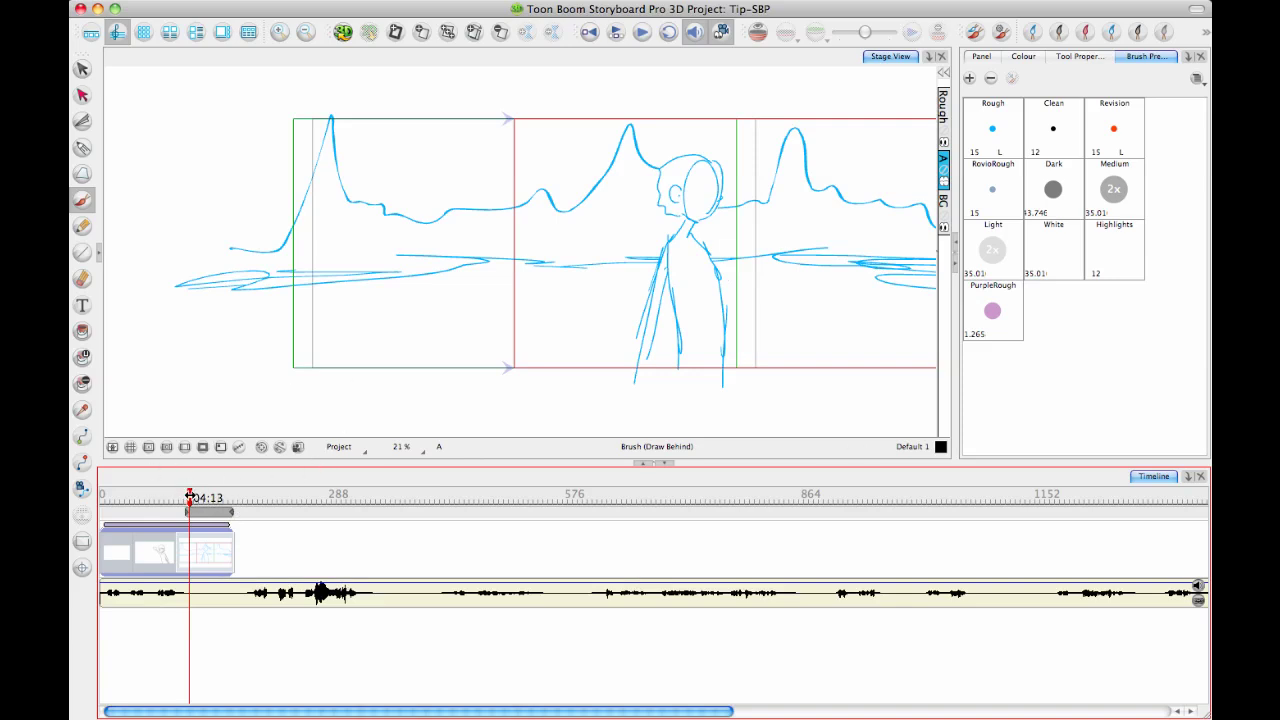
mouse_move(215, 497)
left_mouse_down()
mouse_move(290, 500)
mouse_move(358, 524)
left_mouse_up()
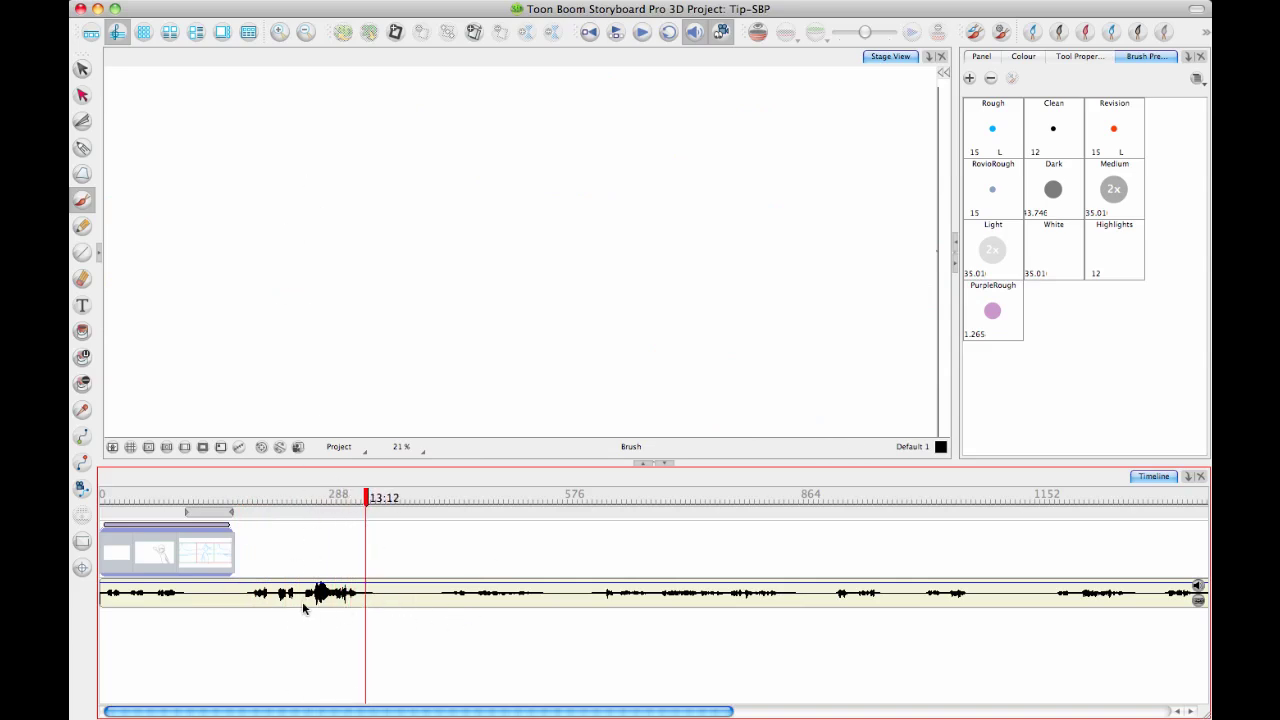
Step: Split the dialogue sound clip at three playhead positions using Split Sequence At Current Frame
right_click(369, 594)
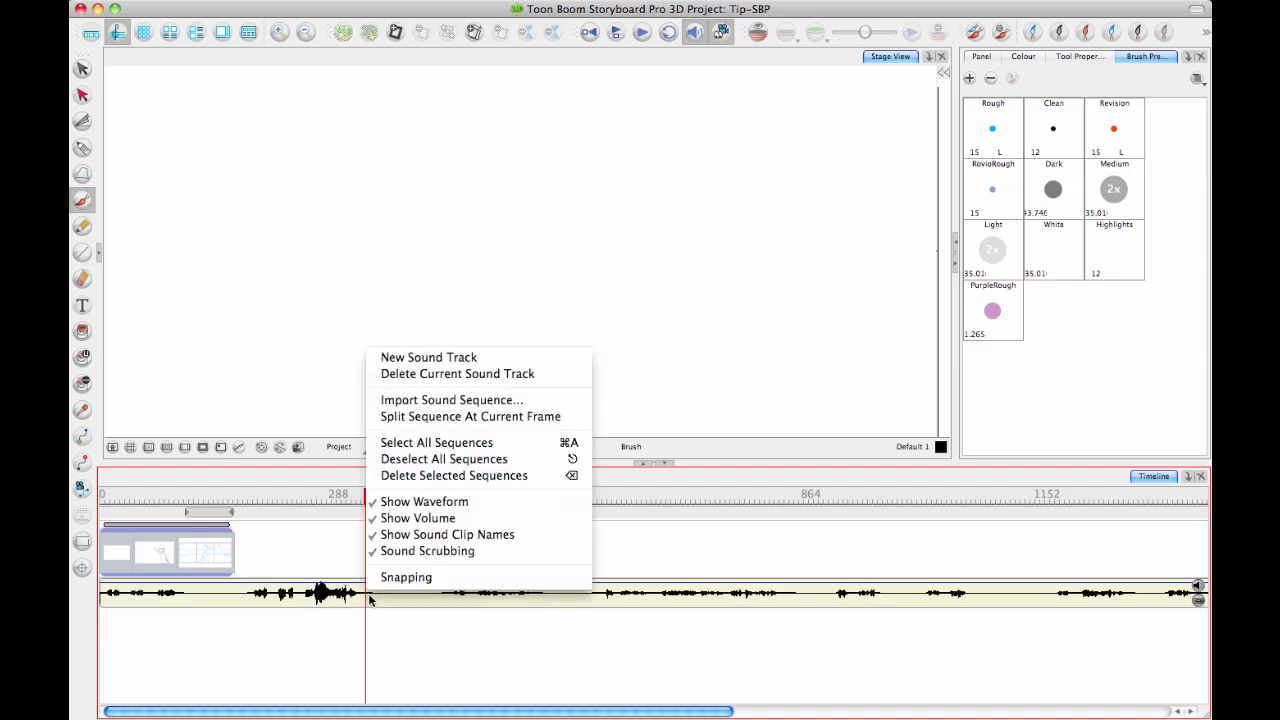
left_click(408, 416)
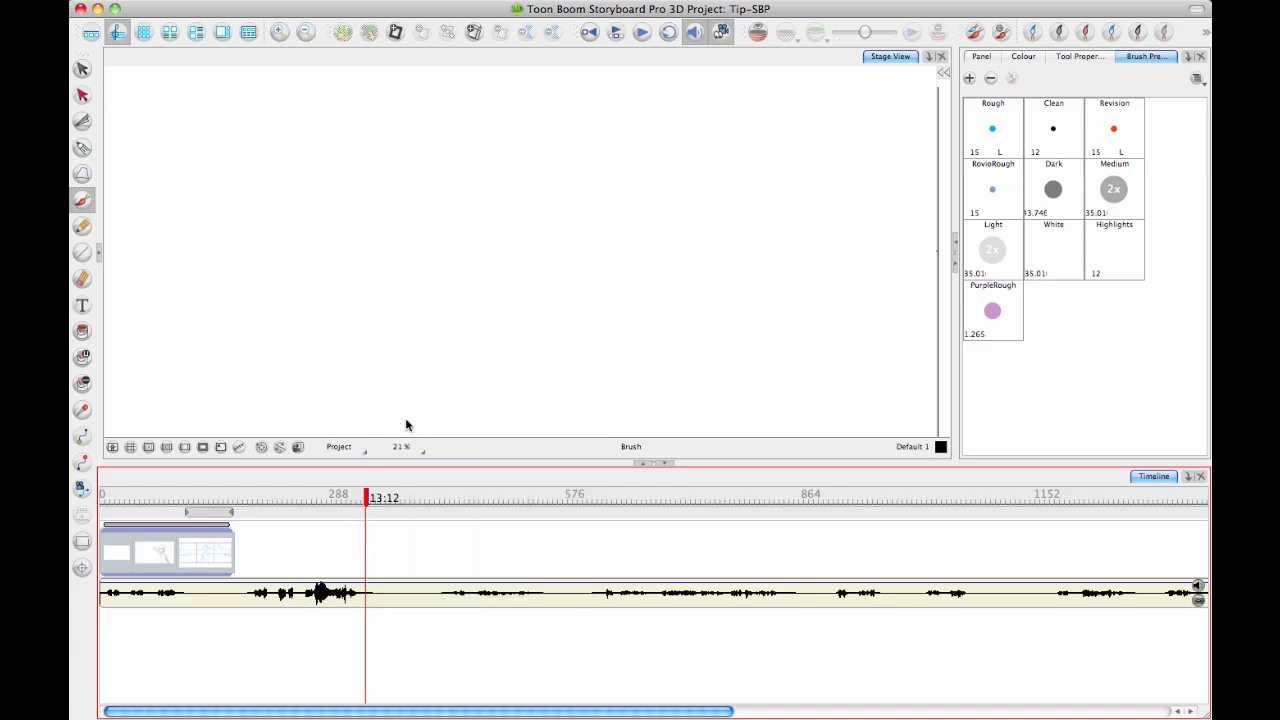
left_click(263, 594)
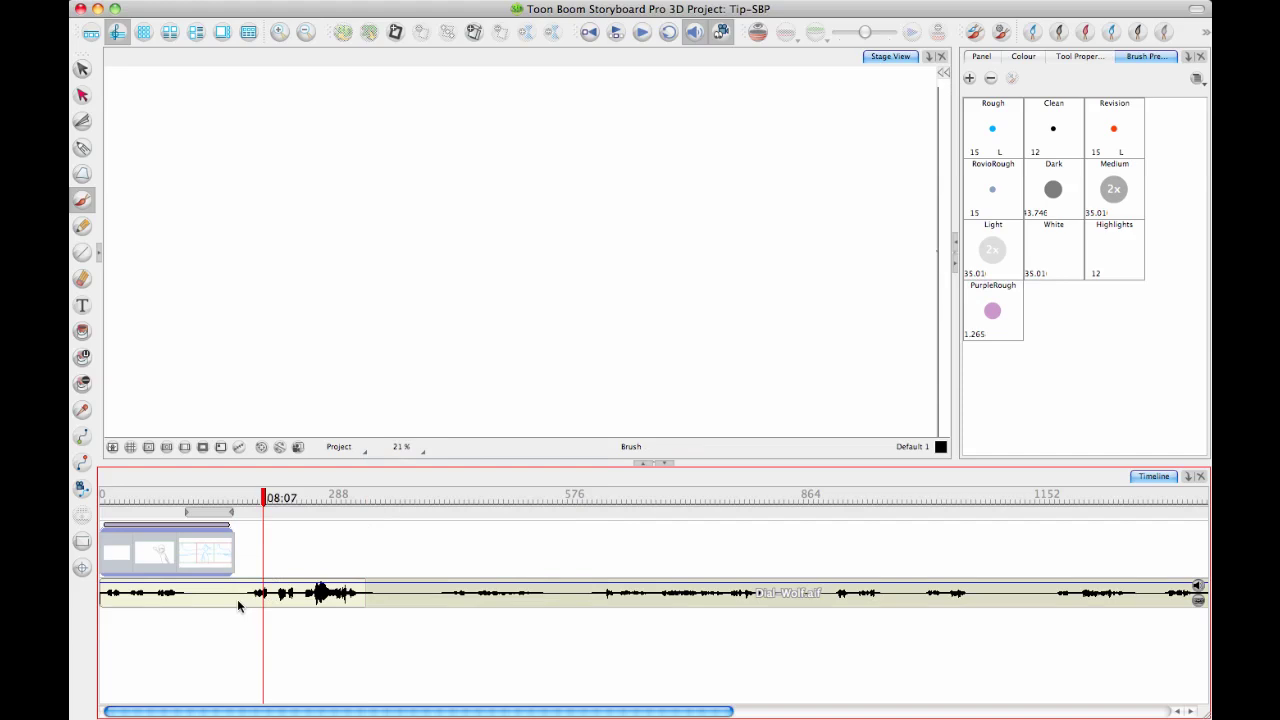
left_click(242, 598)
right_click(244, 598)
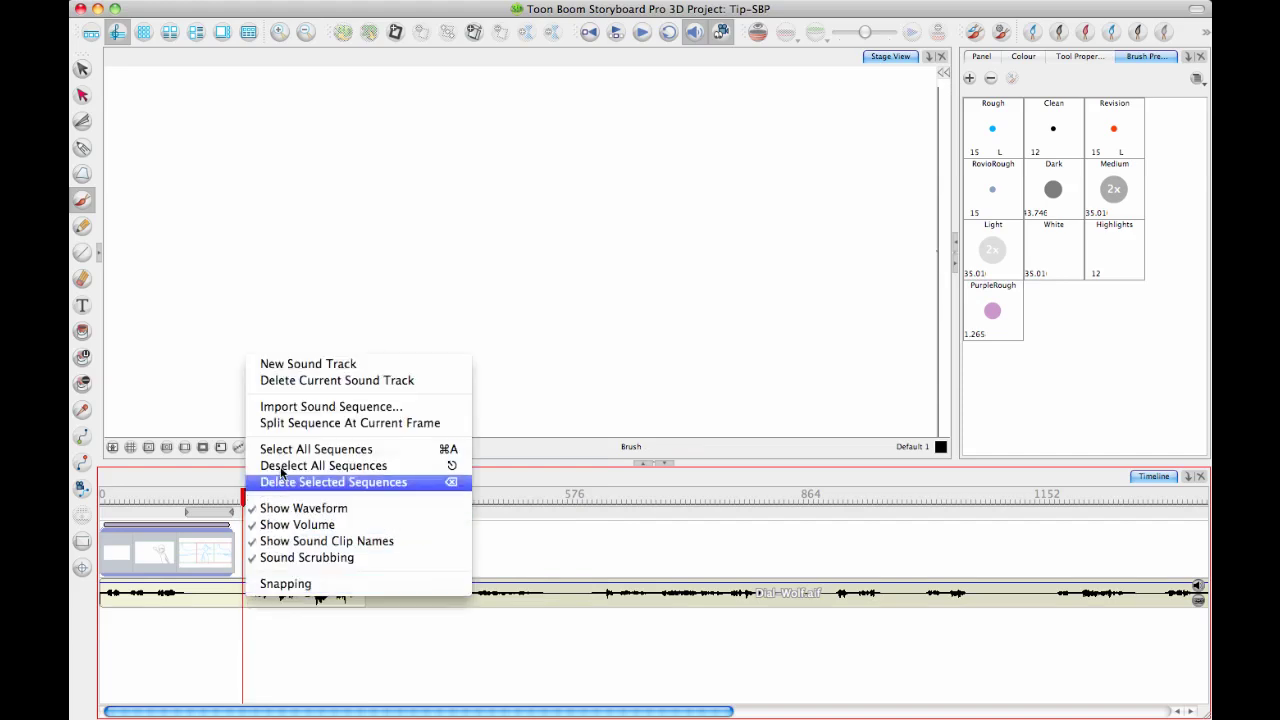
left_click(286, 428)
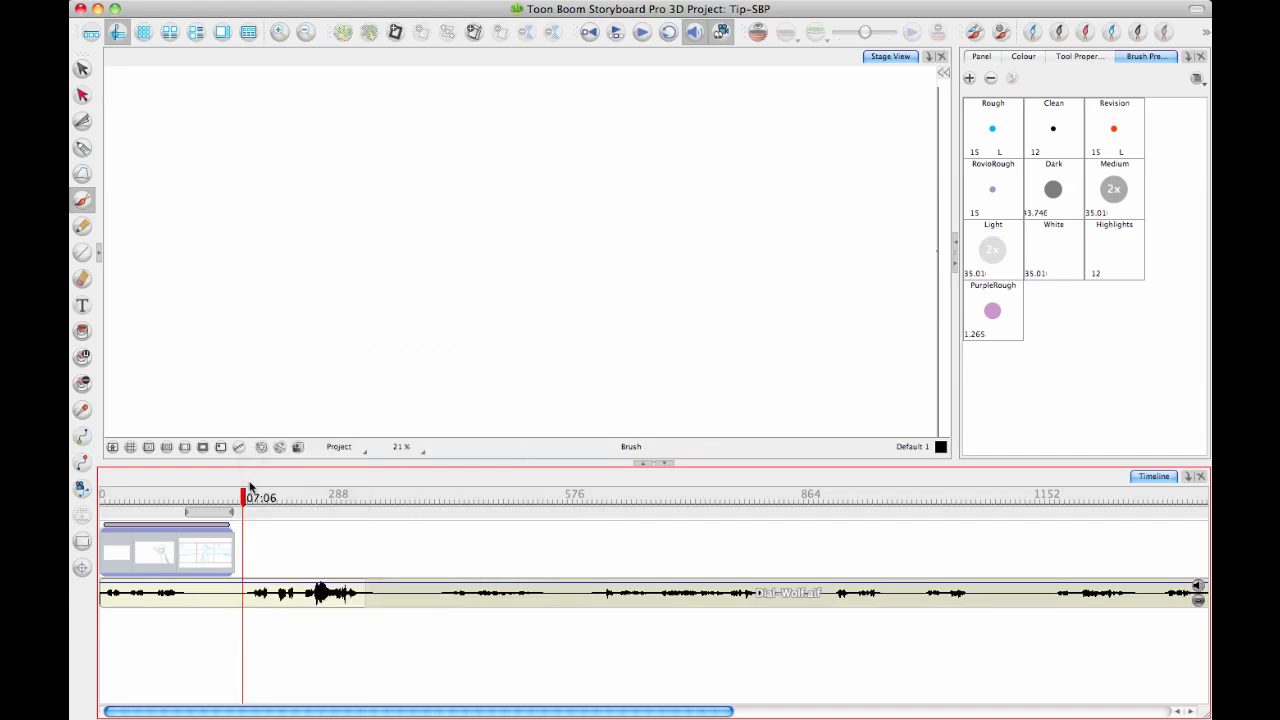
left_click(214, 596)
right_click(193, 598)
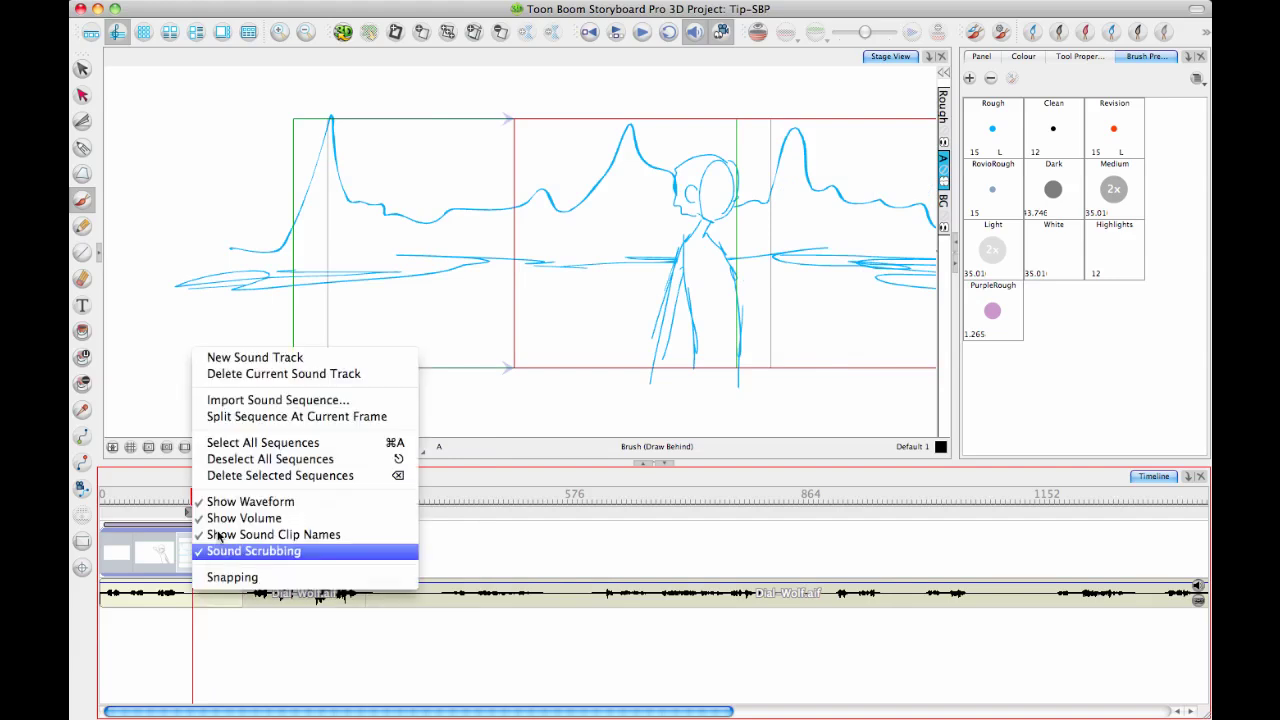
left_click(230, 417)
Step: Remove the long trailing audio and short middle piece, leaving a gap, then extend the second clip's end
left_click(440, 597)
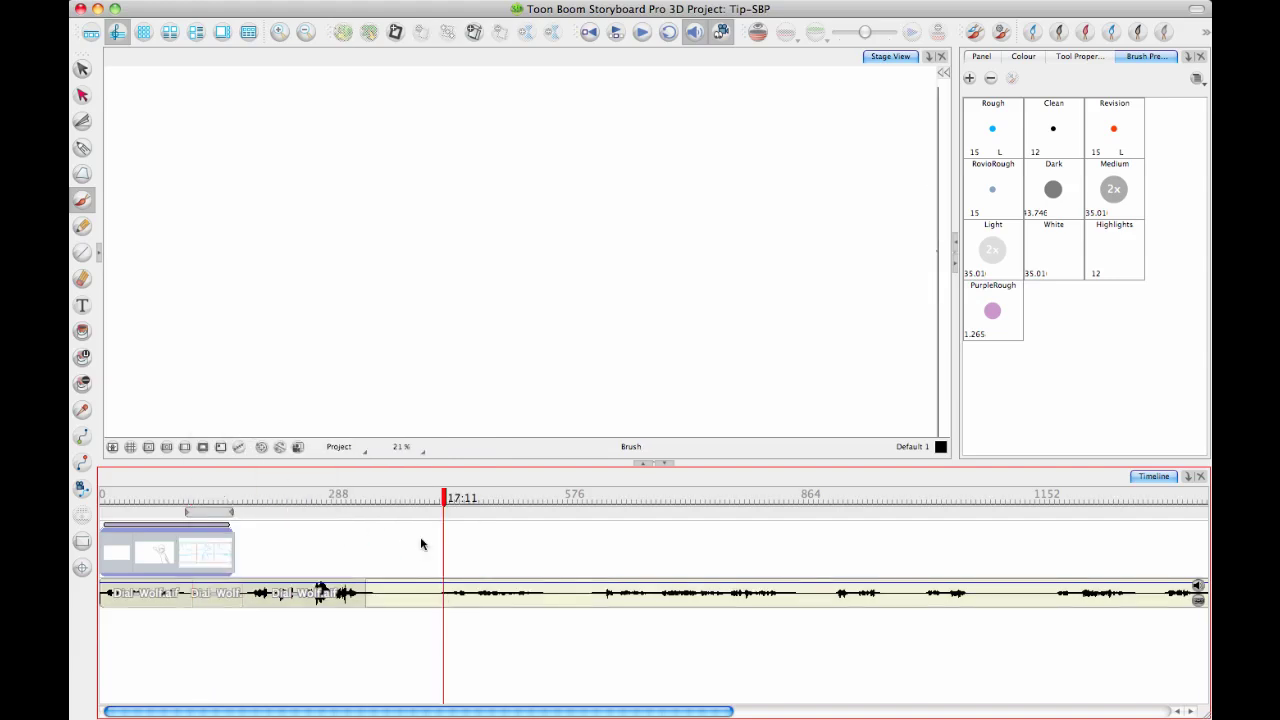
key("ctrl+z")
left_click(218, 600)
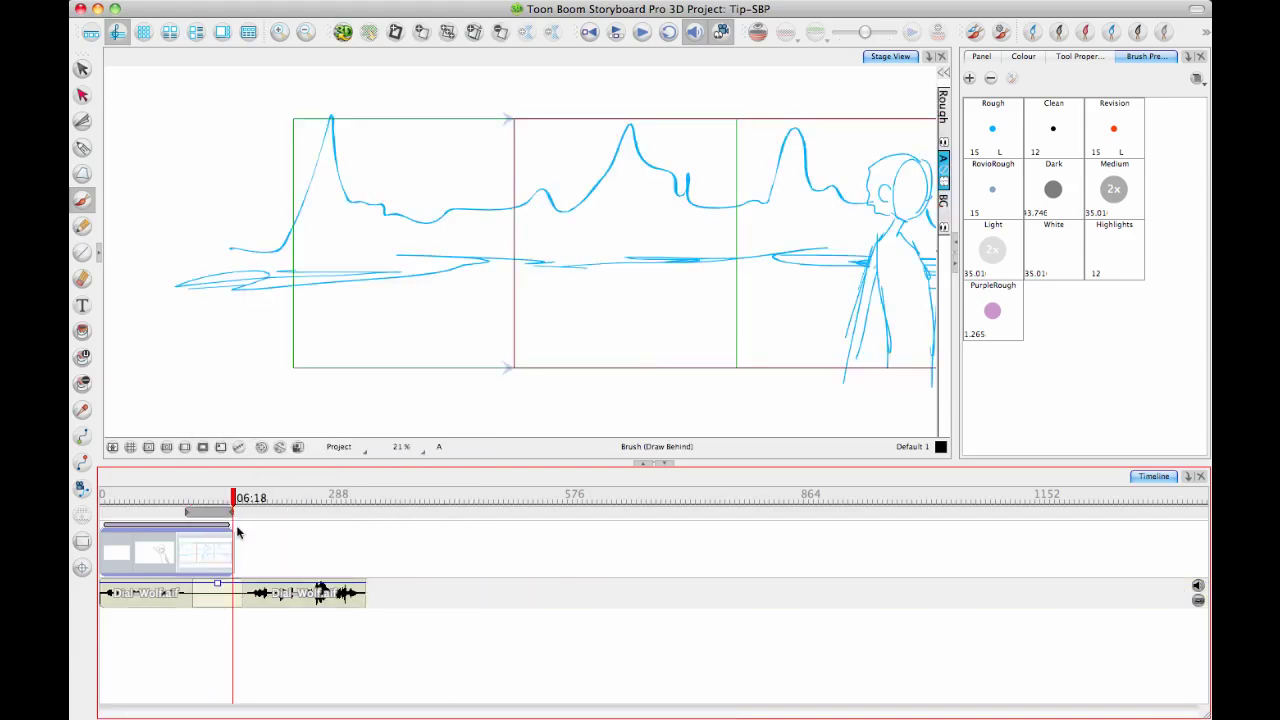
key("Delete")
left_click(368, 600)
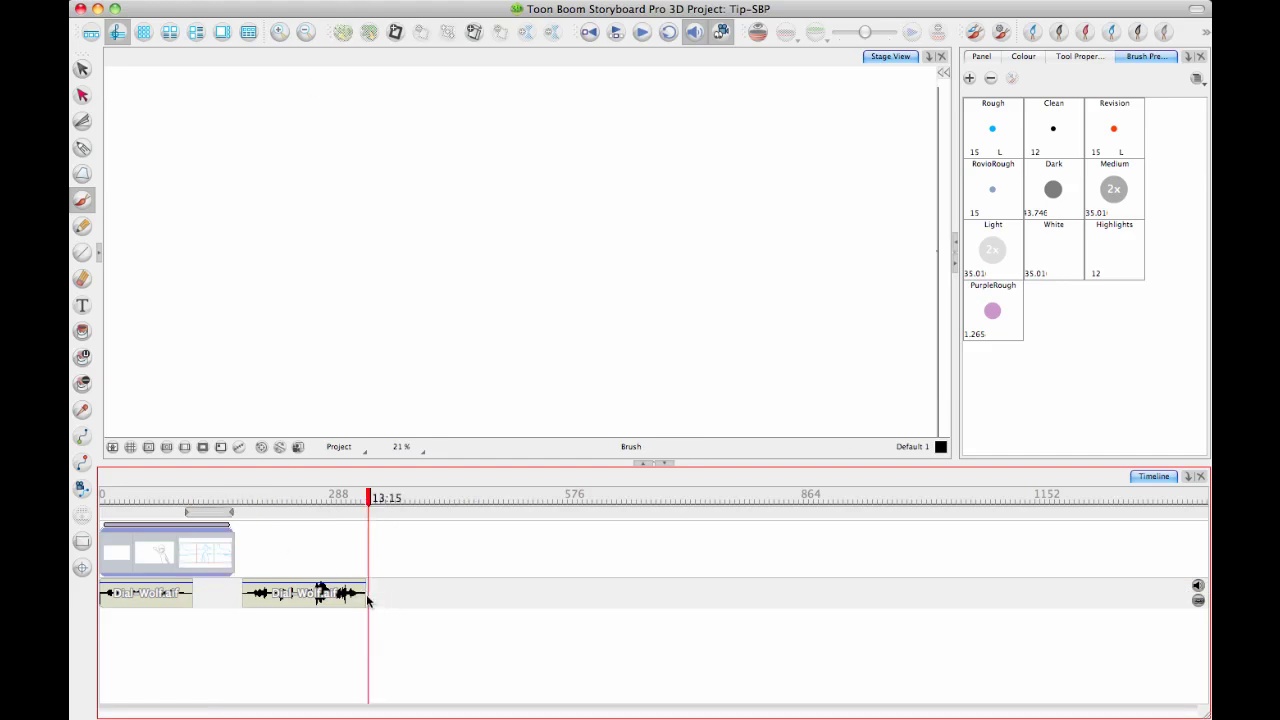
mouse_move(366, 593)
left_mouse_down()
mouse_move(764, 594)
mouse_move(380, 596)
mouse_move(960, 560)
mouse_move(628, 594)
mouse_move(377, 598)
mouse_move(400, 600)
left_mouse_up()
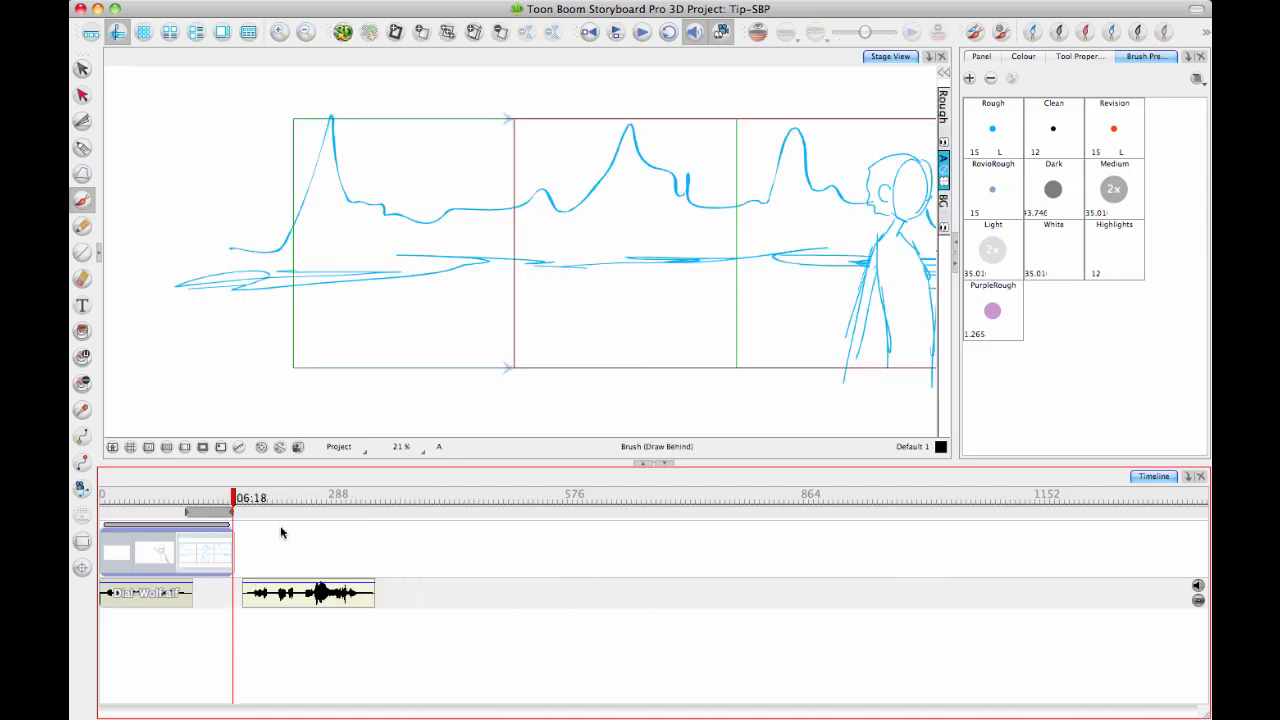
Step: Add a second sound track and move the second dialogue clip onto it, slightly earlier
left_click_drag(296, 597, 519, 597)
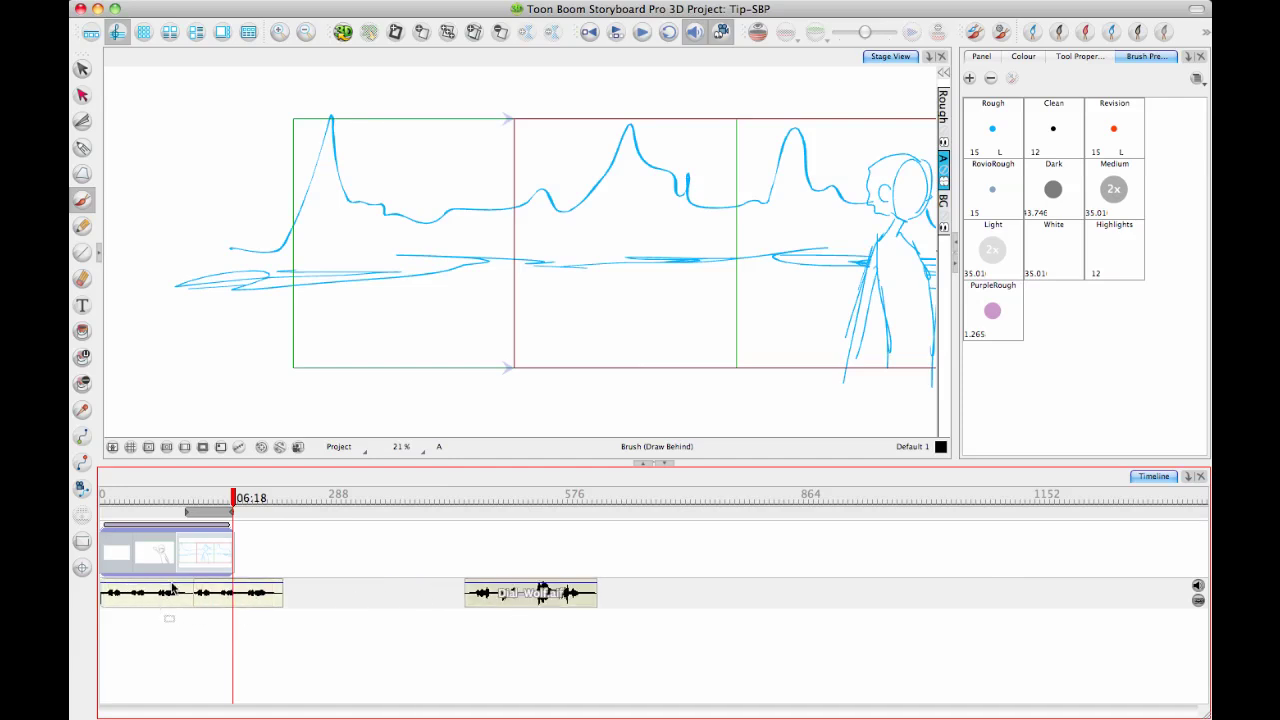
left_click_drag(566, 594, 361, 592)
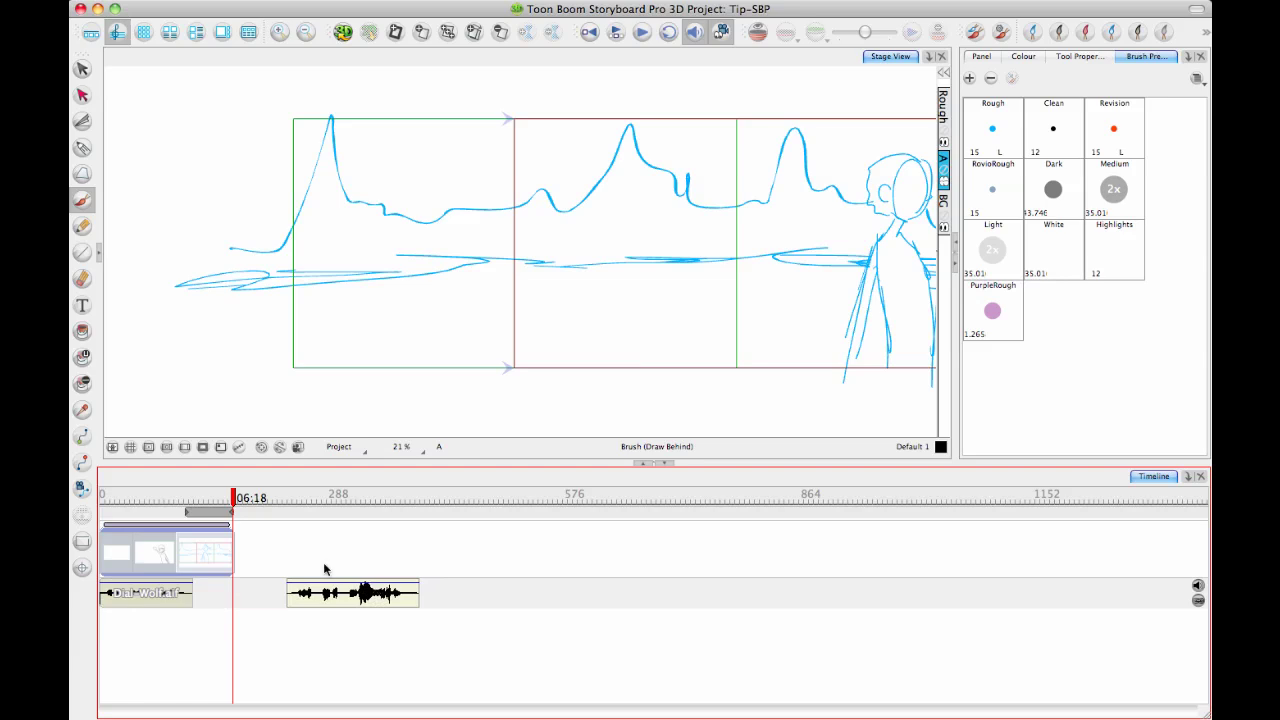
right_click(142, 630)
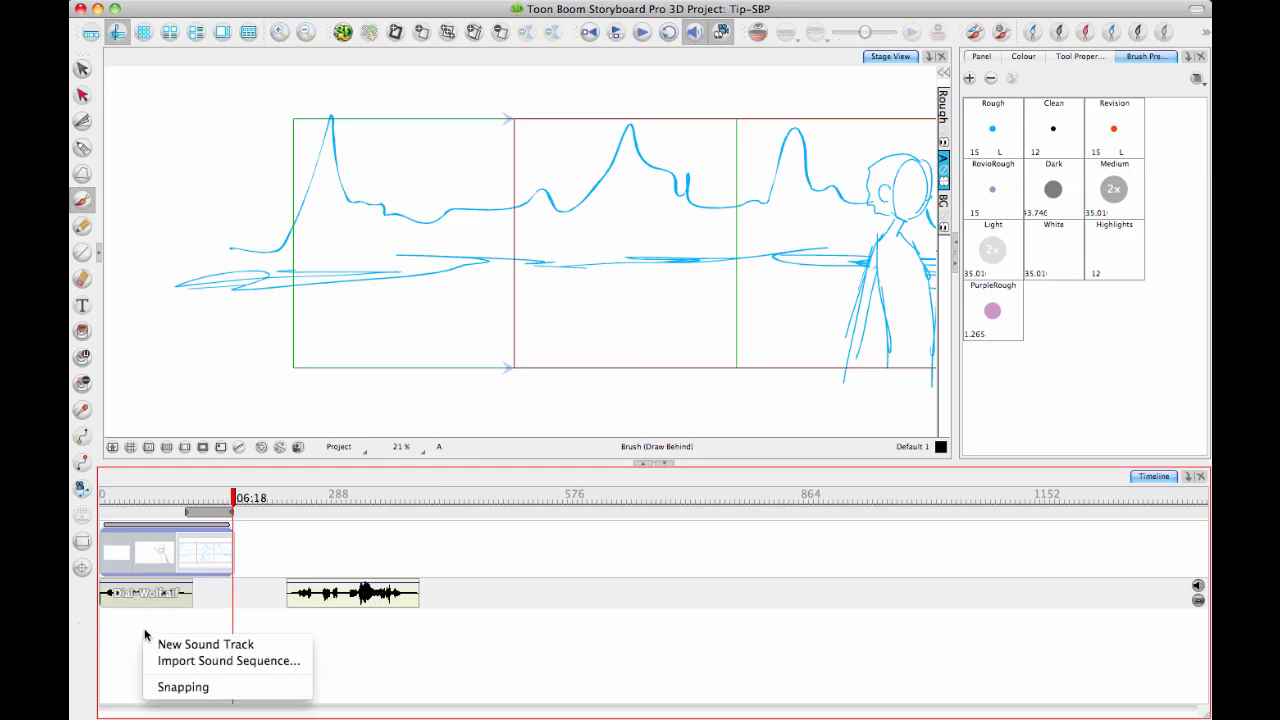
left_click(205, 645)
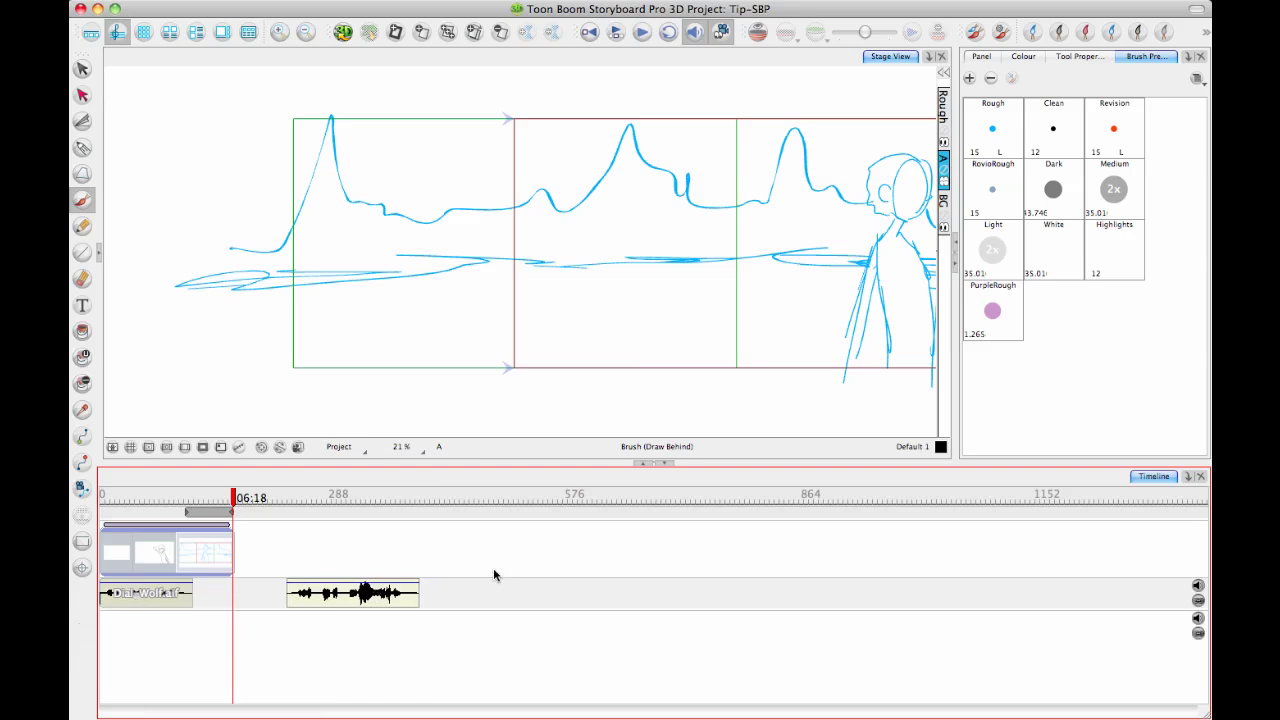
left_click_drag(351, 593, 222, 626)
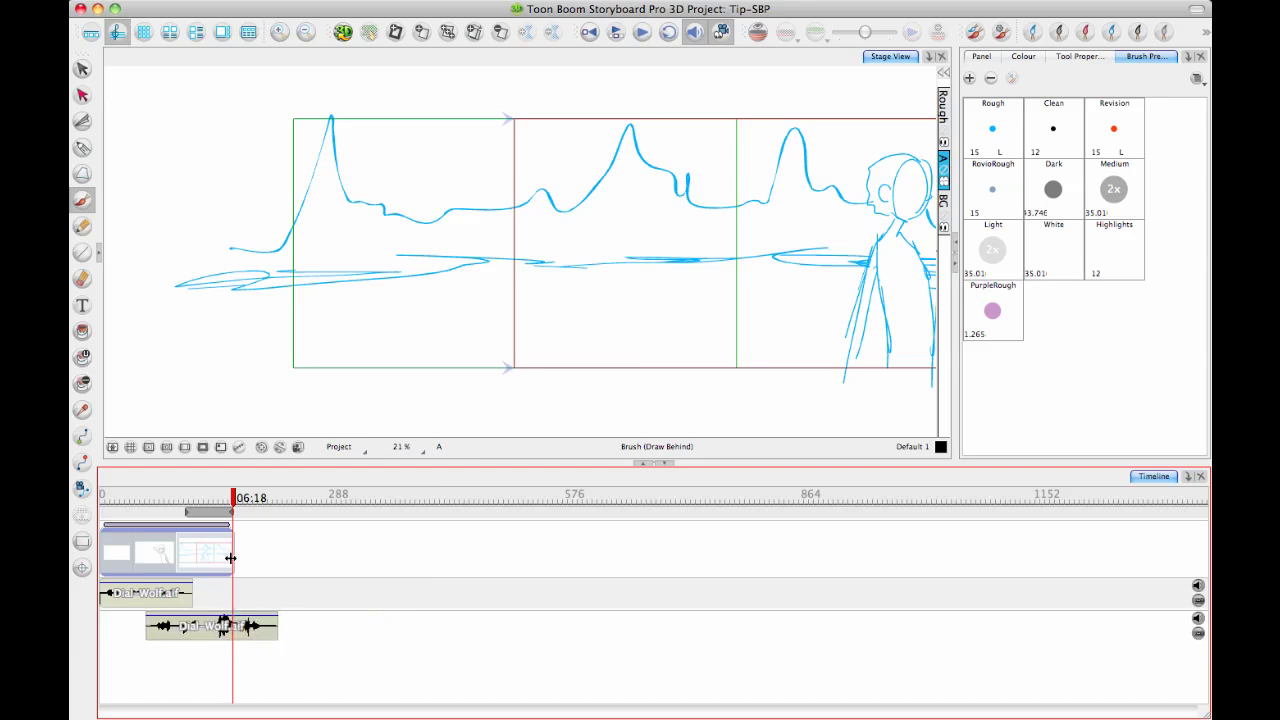
left_click_drag(166, 636, 154, 630)
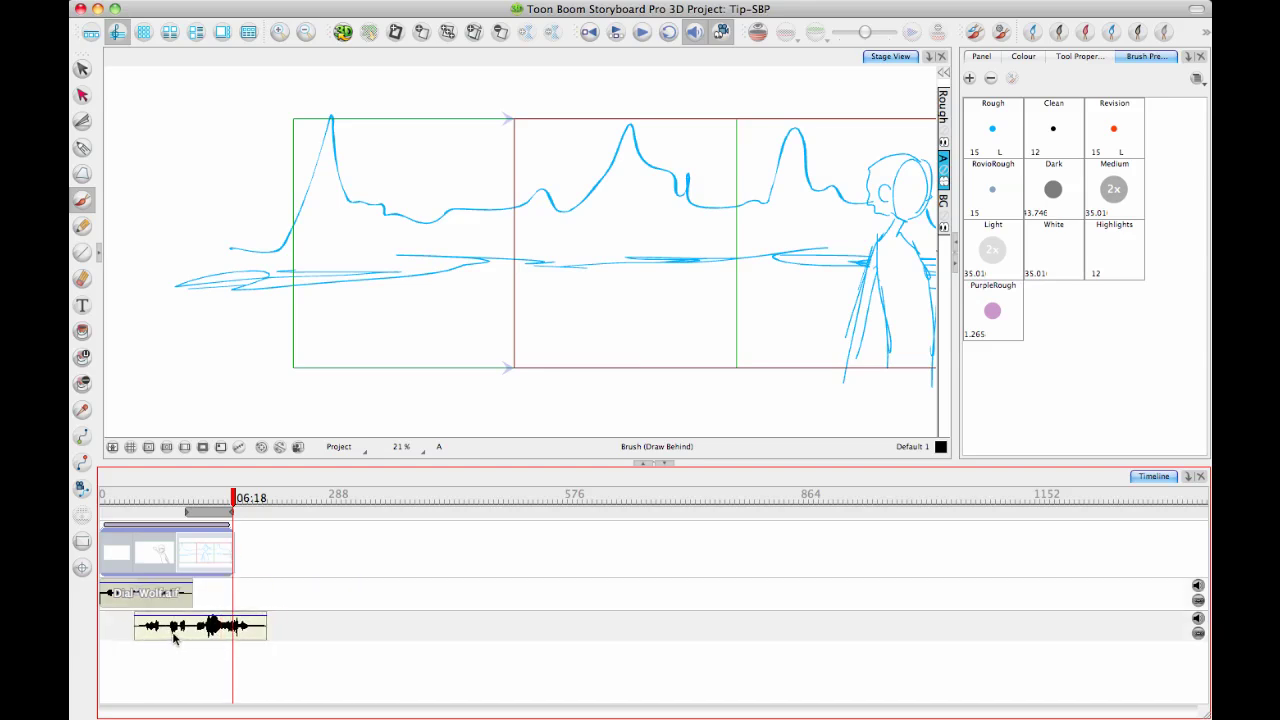
left_click(281, 598)
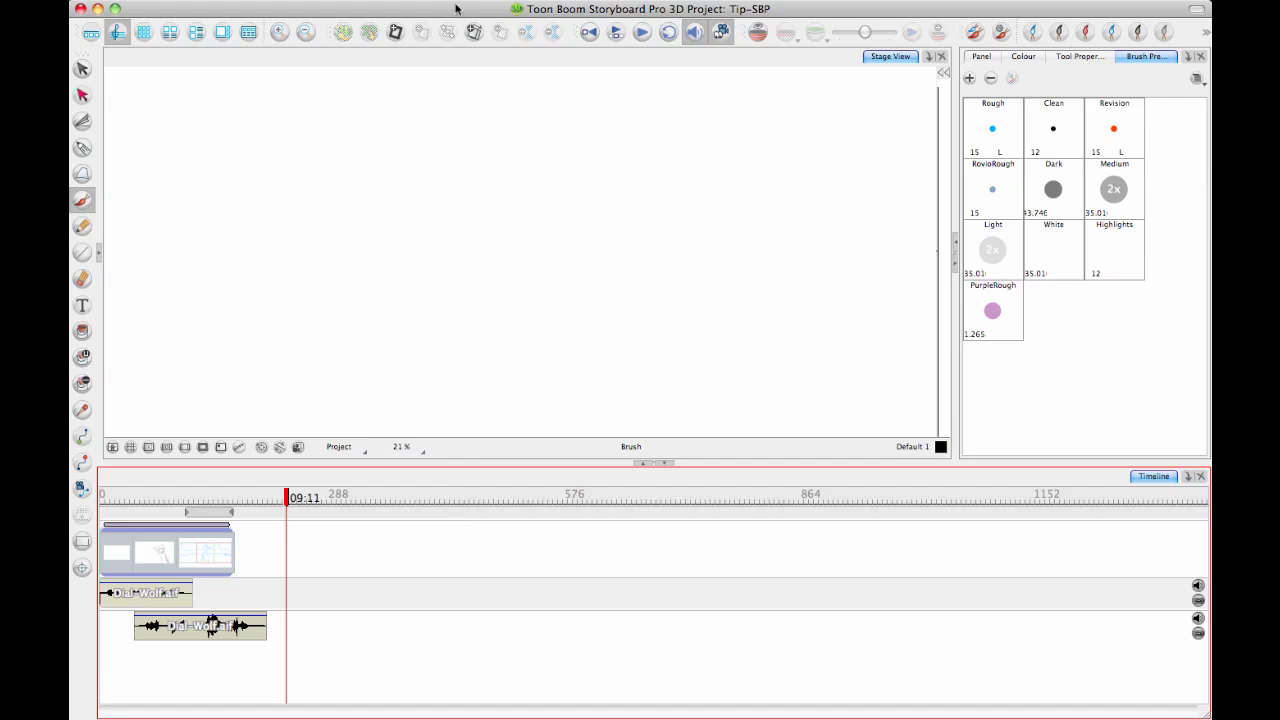
Step: Enable sound scrubbing and scrub through the dialogue overlap near the first panel's end
left_click_drag(286, 497, 211, 497)
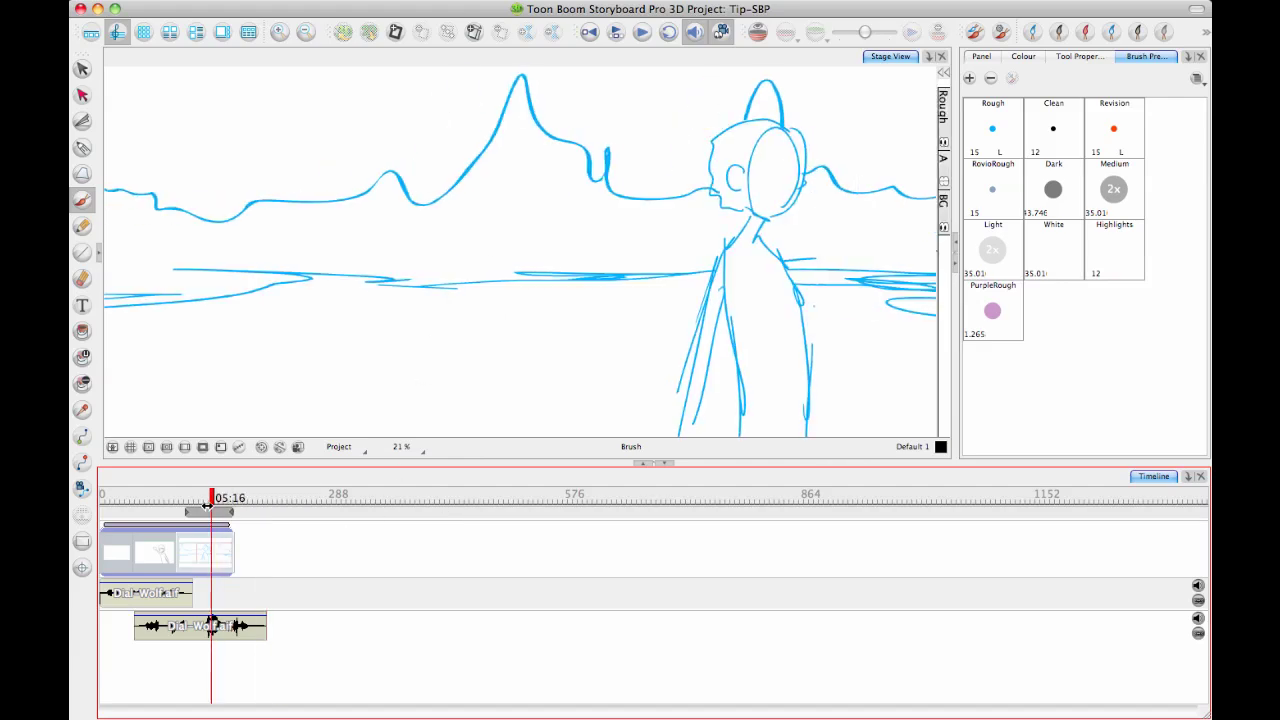
right_click(220, 579)
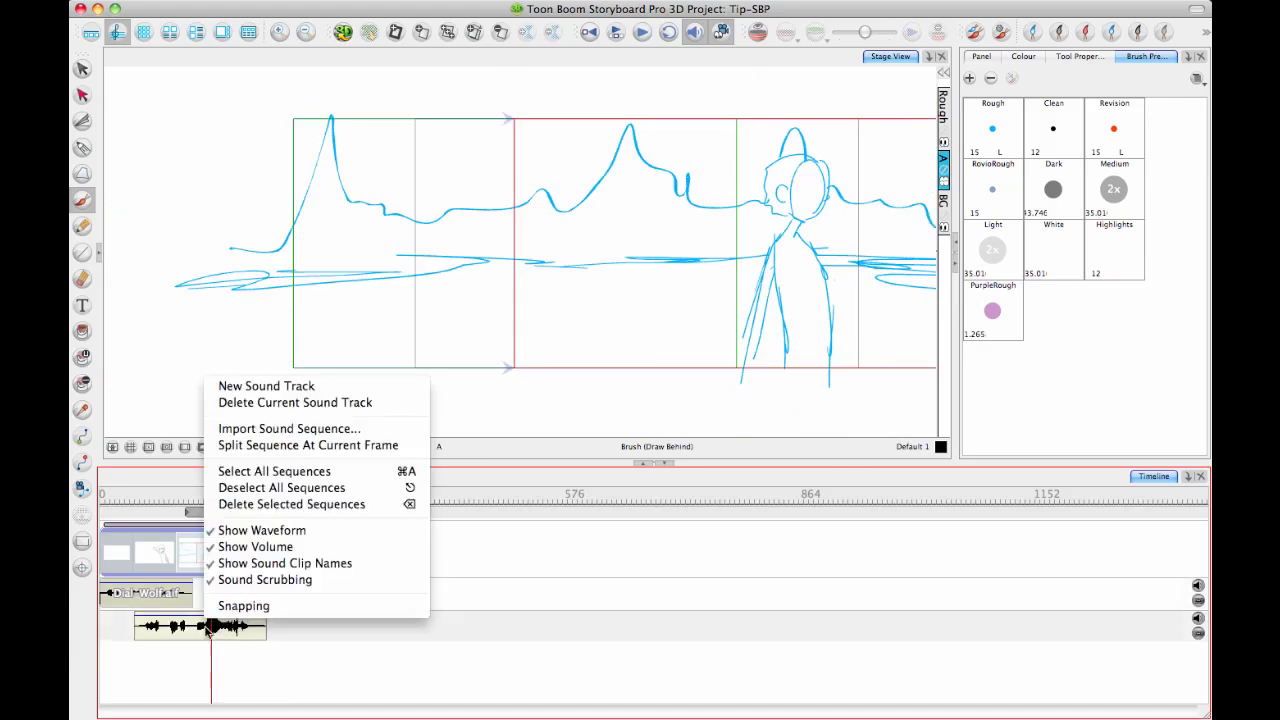
left_click(276, 588)
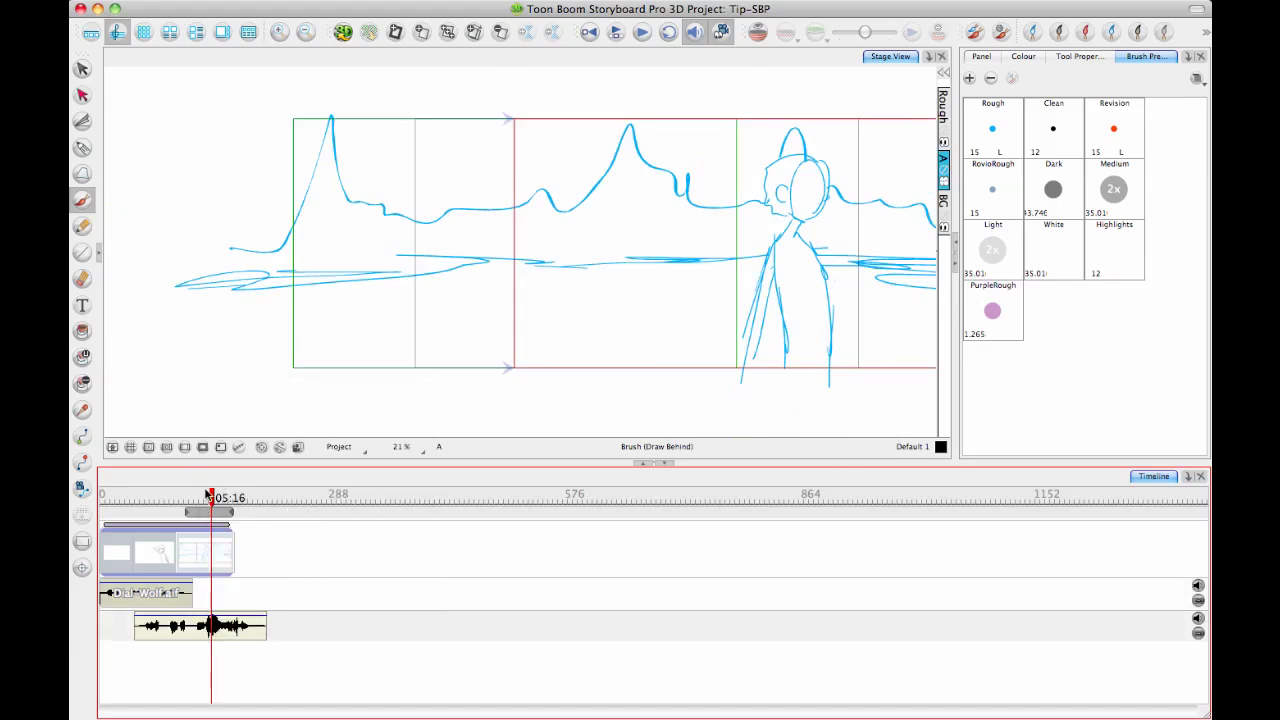
left_click_drag(209, 497, 222, 529)
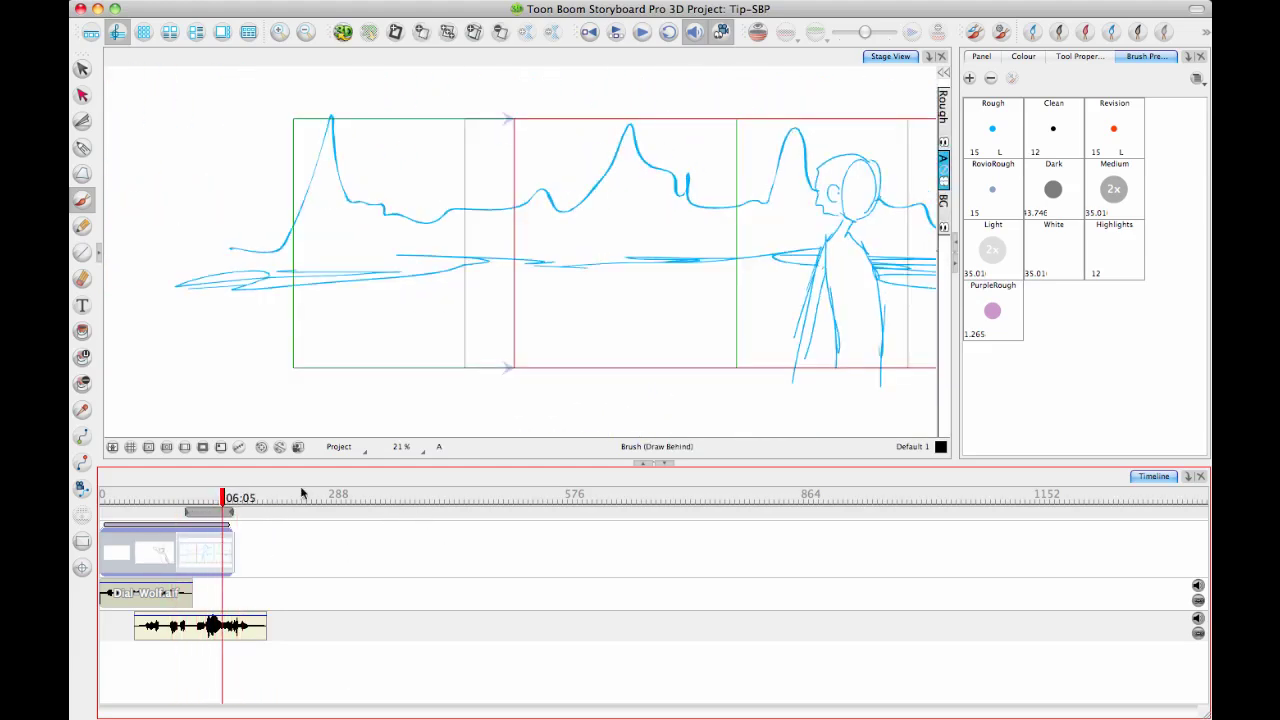
Step: Add a panel after the sketch with a Clean-preset rectangle over the camera frame, filled solid black
left_click(396, 32)
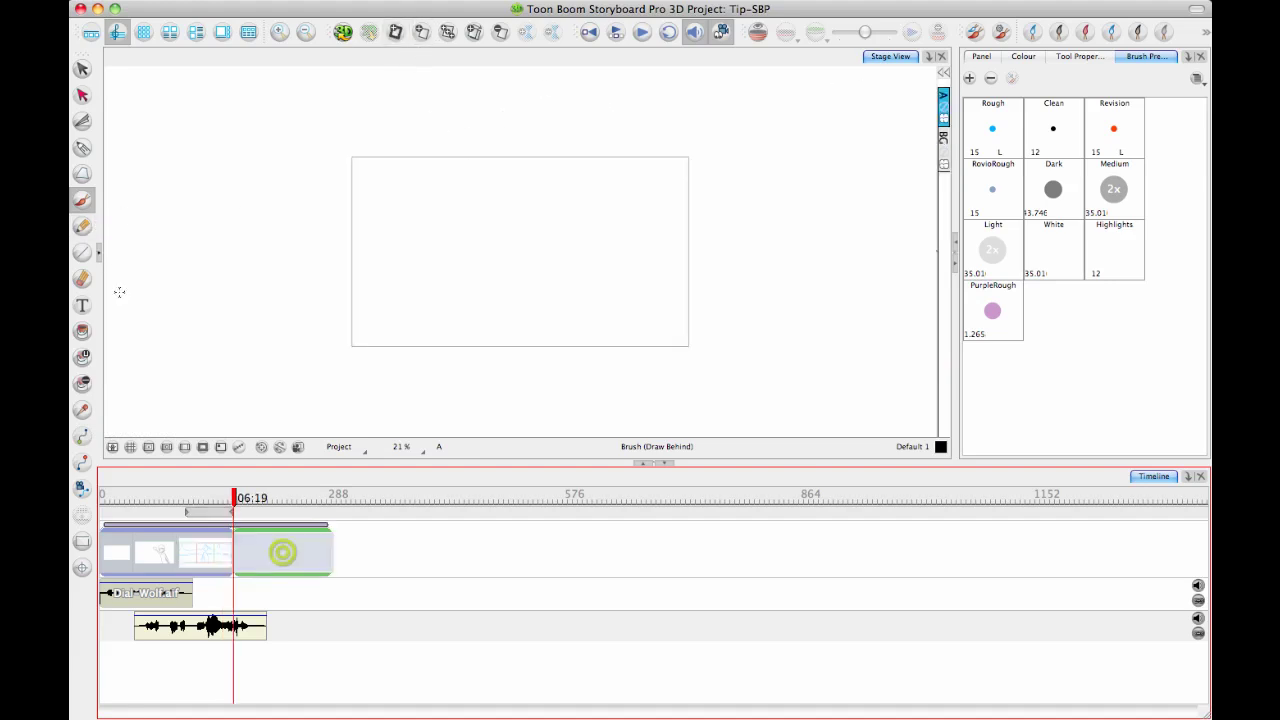
left_click(82, 256)
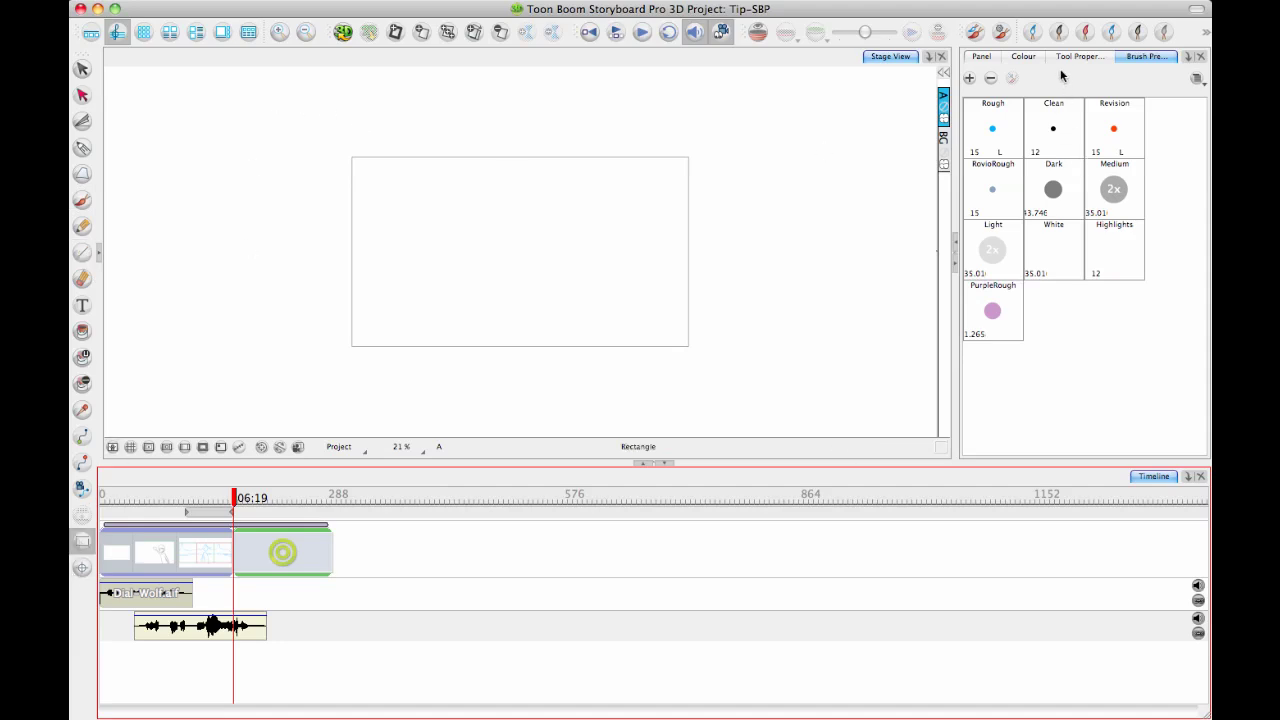
left_click(1053, 125)
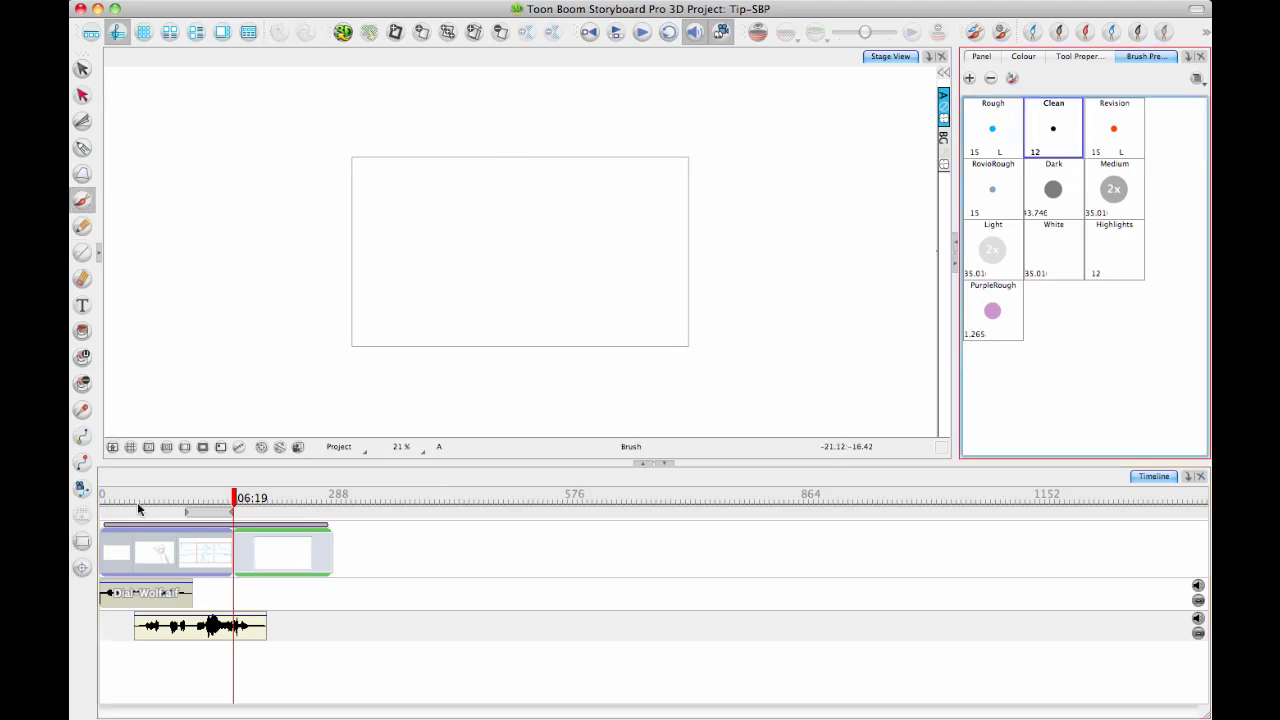
left_click(82, 538)
left_click_drag(310, 124, 752, 398)
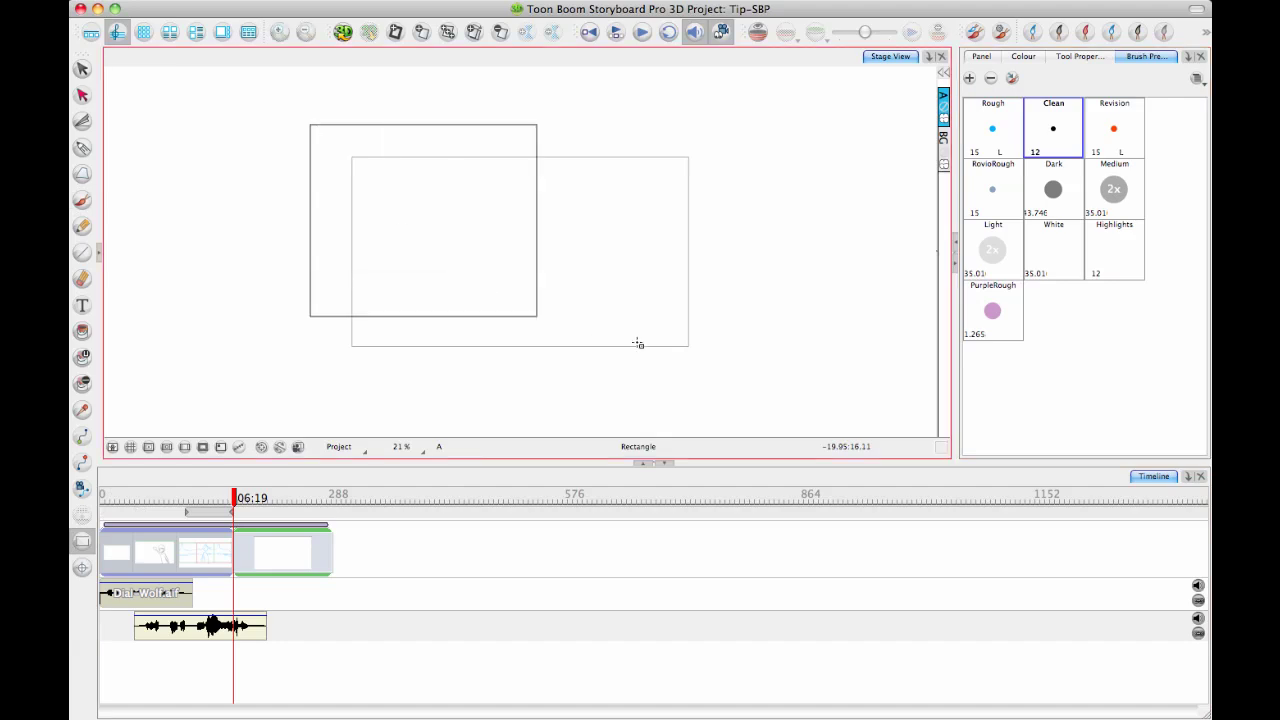
left_click(82, 330)
left_click(367, 298)
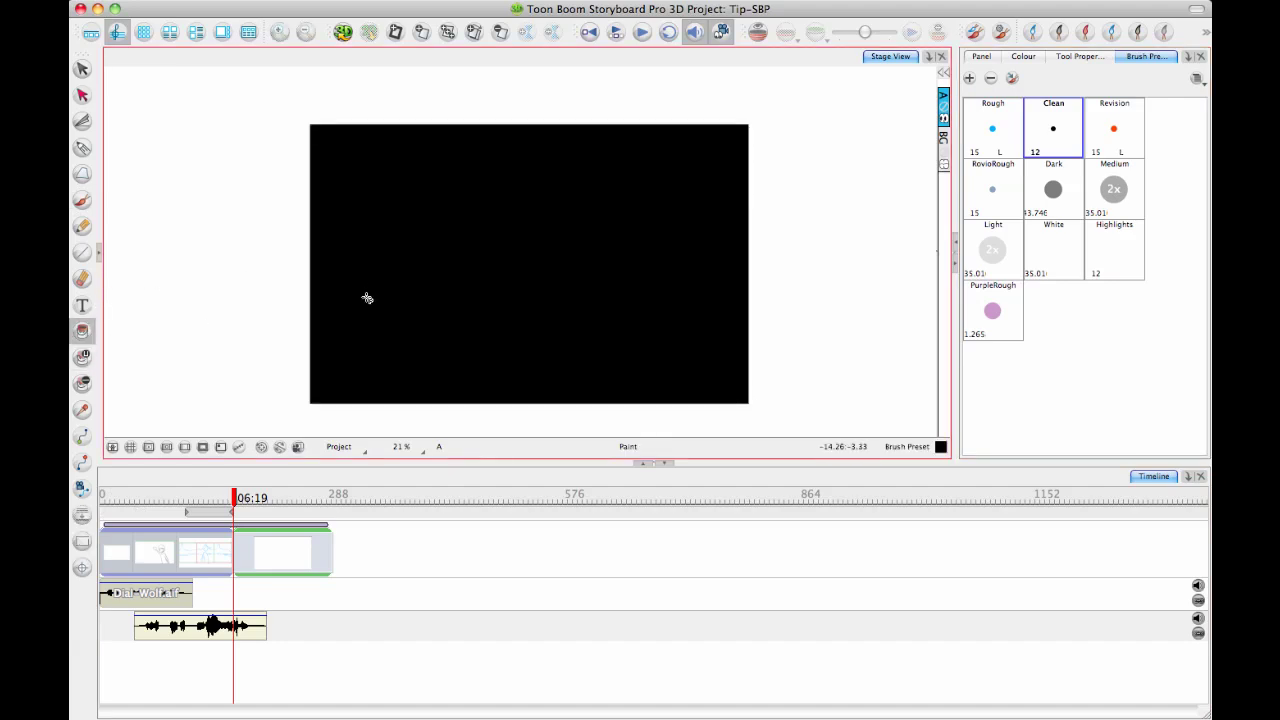
left_click(210, 560)
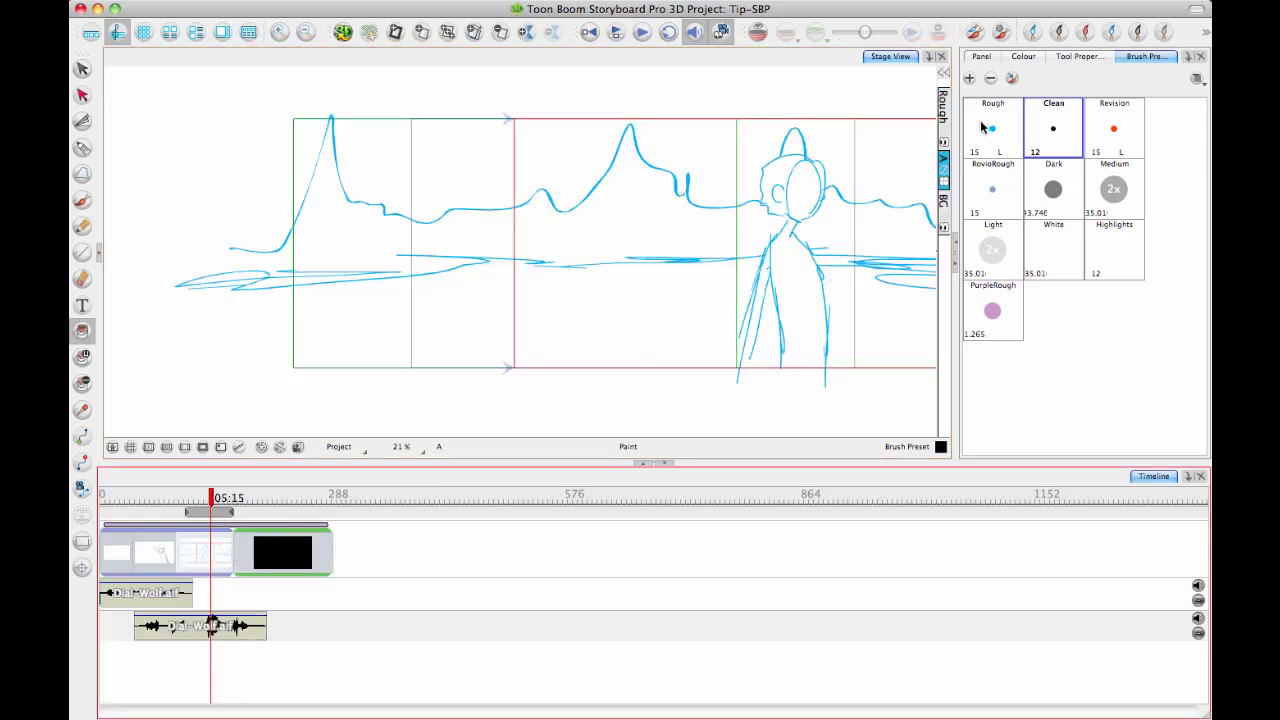
Step: Insert a transition between the mountain sketch and black panels and preview the fade
left_click(528, 33)
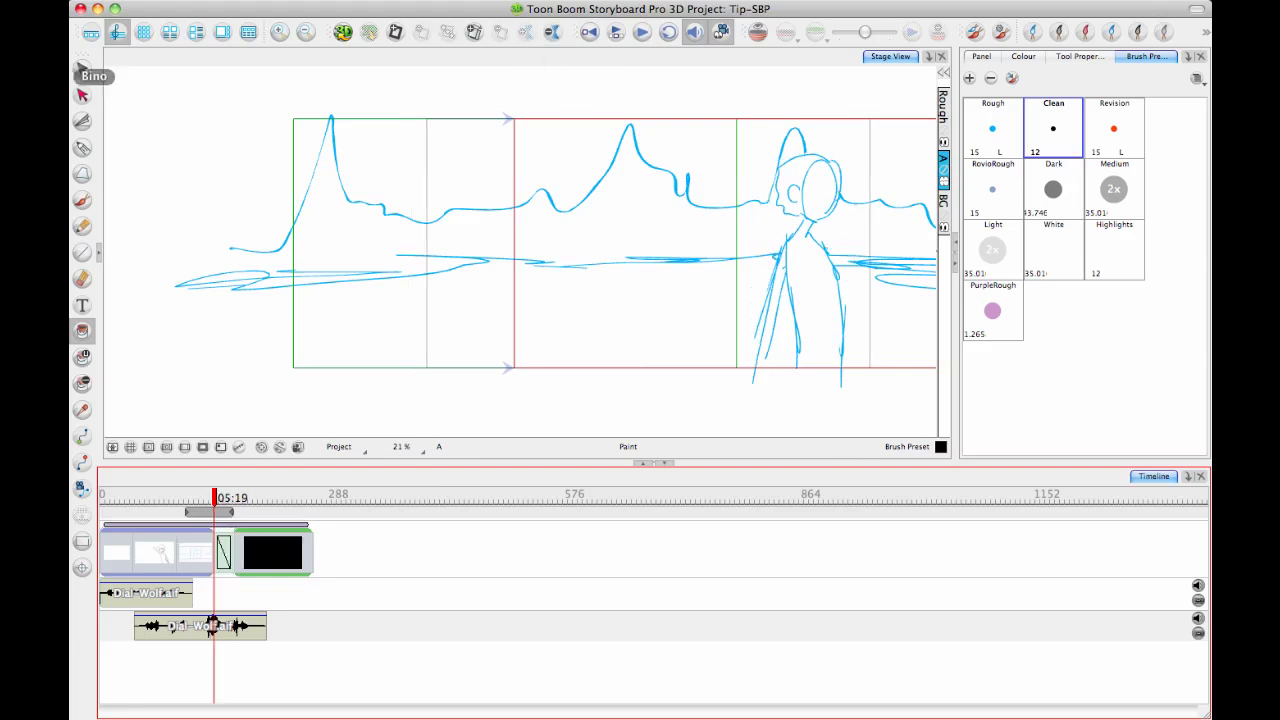
left_click_drag(214, 497, 232, 497)
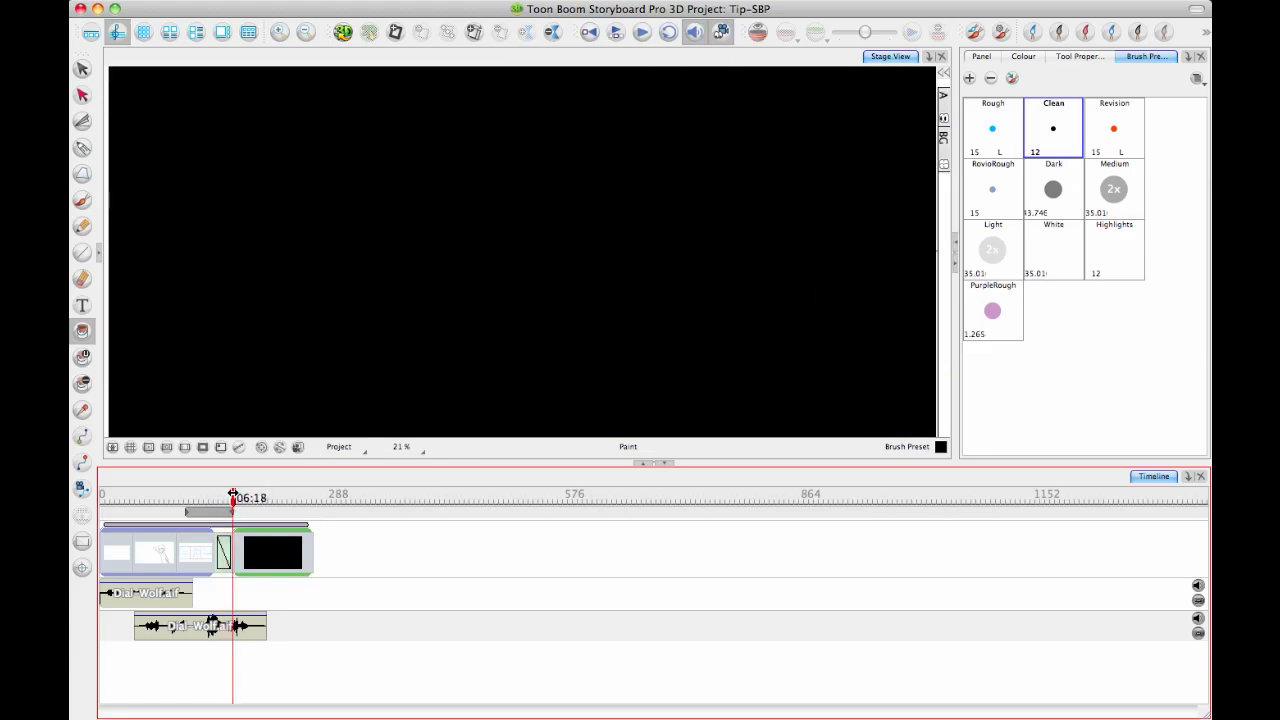
left_click(224, 556)
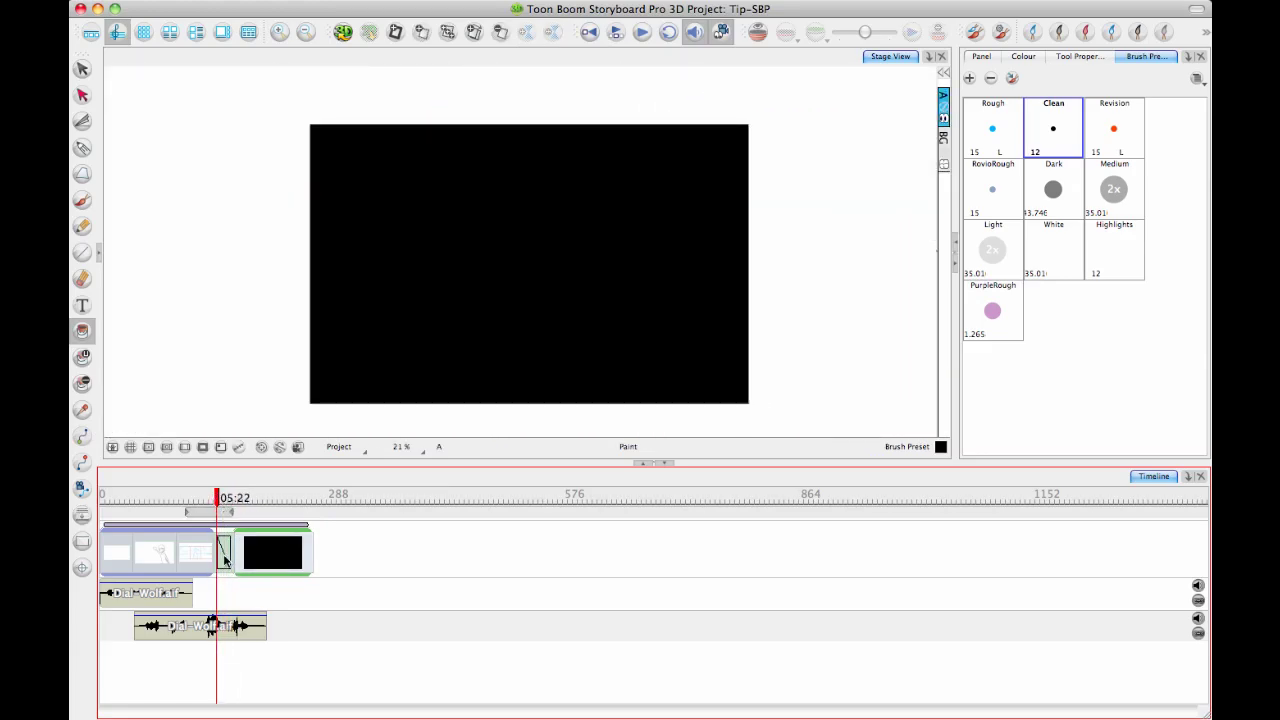
left_click(224, 556)
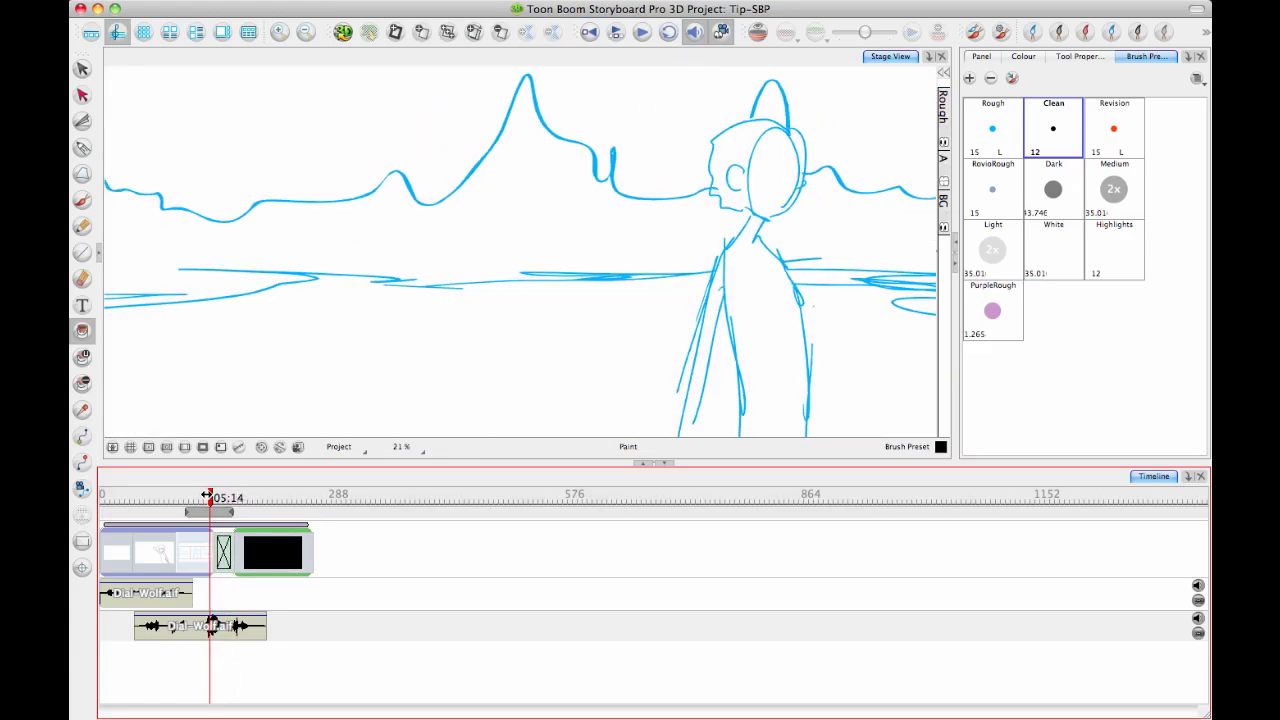
mouse_move(213, 495)
left_mouse_down()
mouse_move(235, 497)
mouse_move(206, 497)
left_mouse_up()
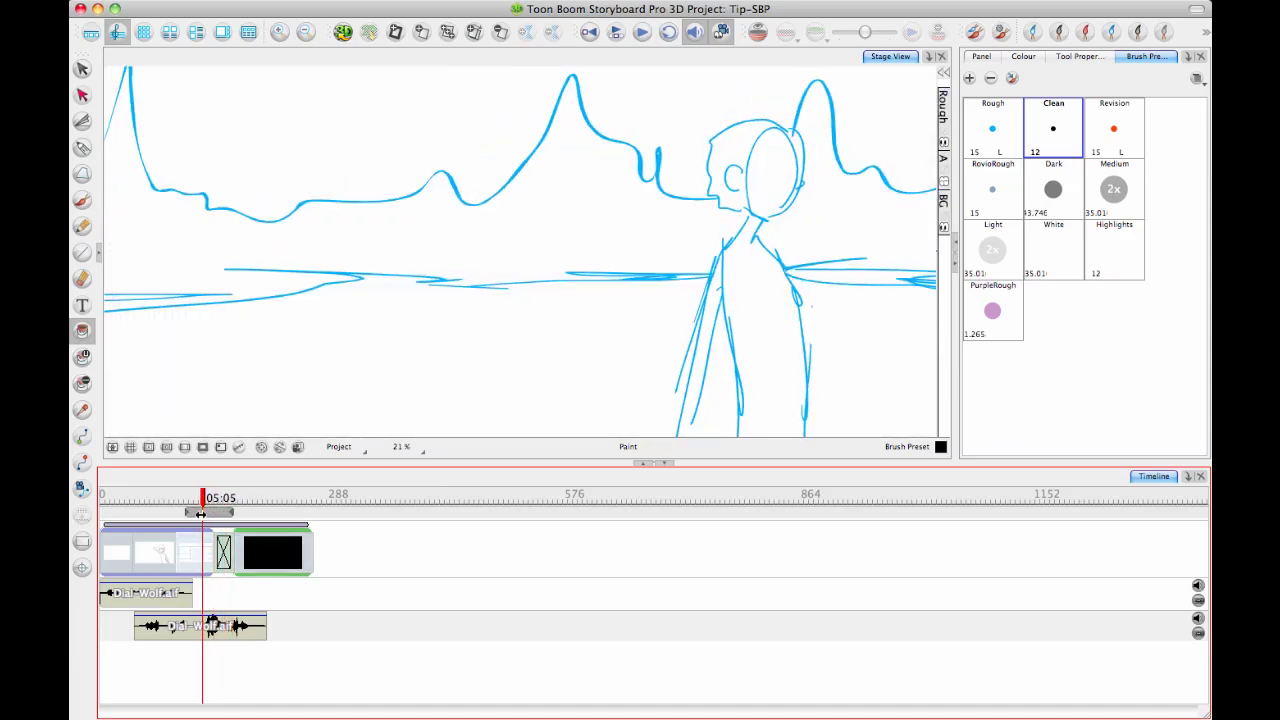
left_click(213, 556)
Step: Drag the transition's edge to lengthen it, then scrub to preview the longer fade
left_click_drag(226, 550, 219, 557)
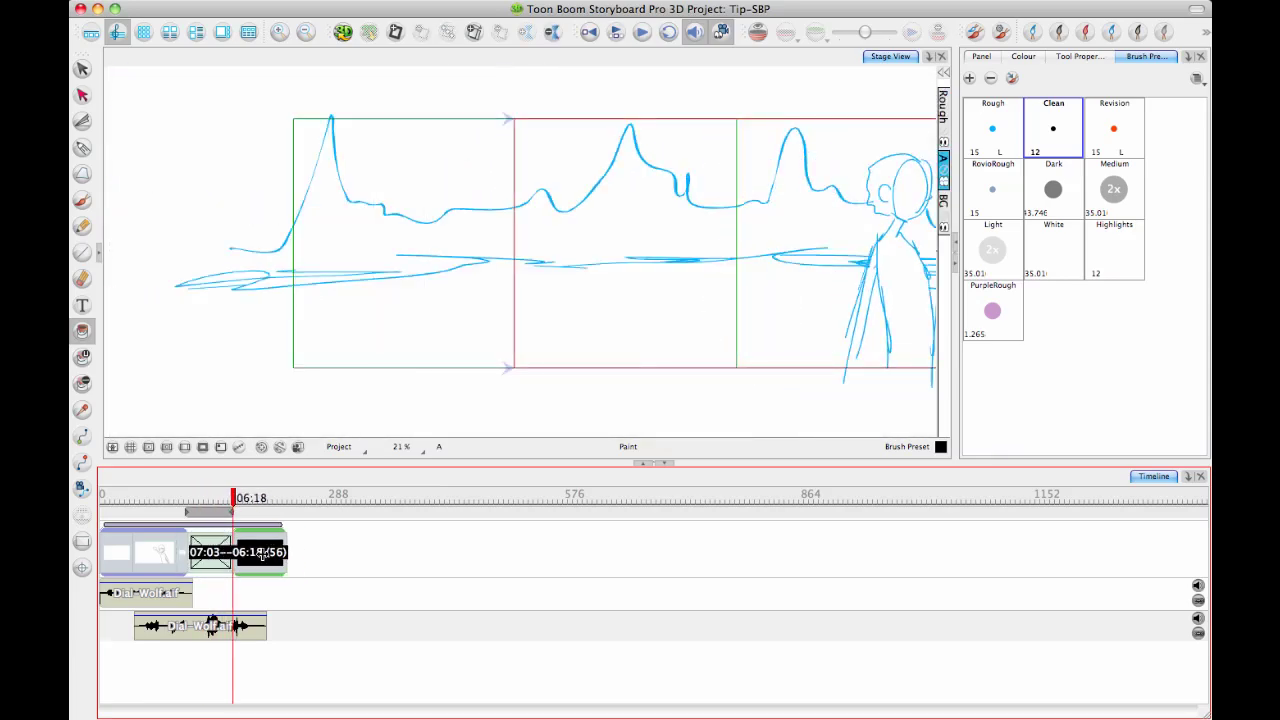
left_click_drag(219, 557, 243, 563)
mouse_move(233, 497)
left_mouse_down()
mouse_move(129, 503)
mouse_move(216, 505)
left_mouse_up()
mouse_move(224, 503)
left_mouse_down()
mouse_move(101, 500)
mouse_move(280, 500)
mouse_move(194, 500)
mouse_move(160, 517)
mouse_move(165, 487)
left_mouse_up()
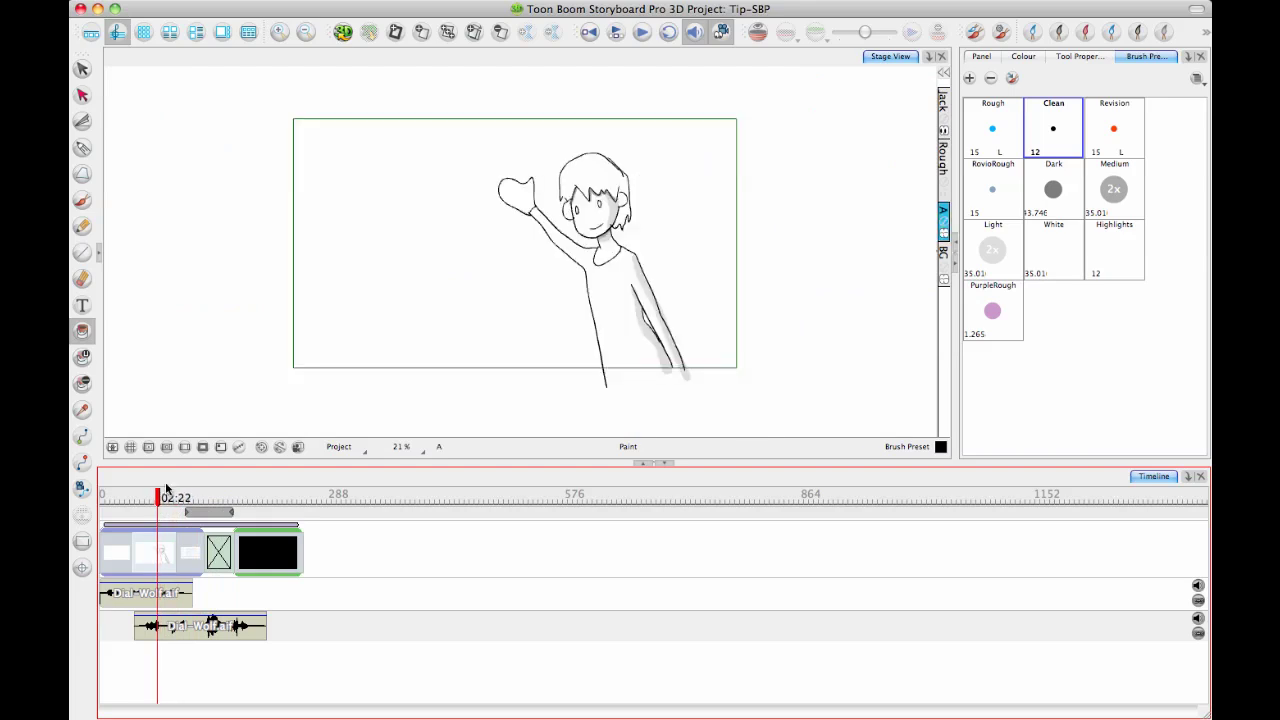